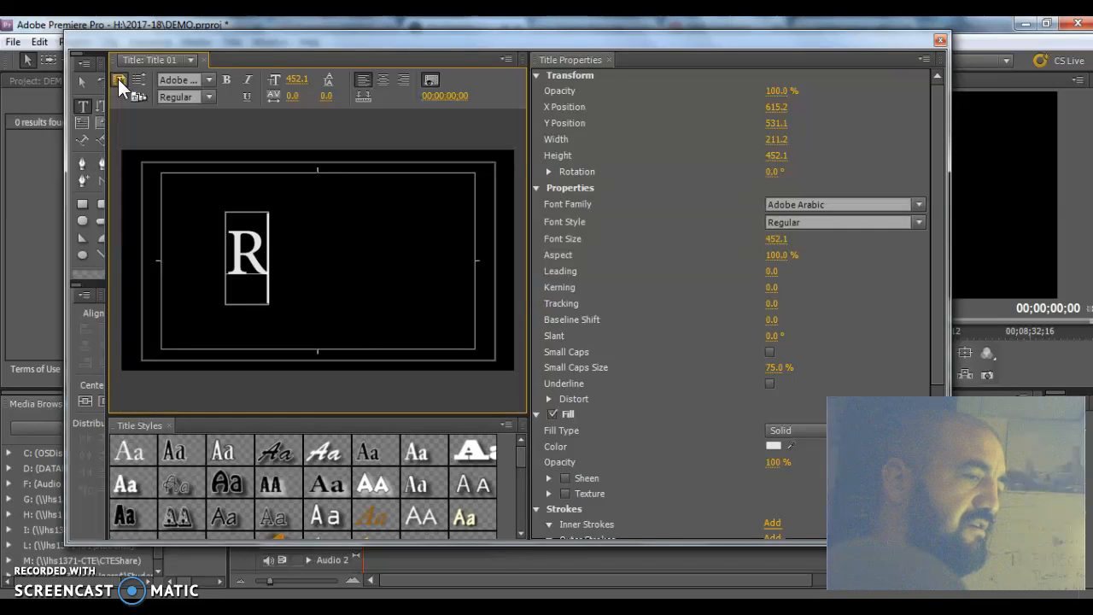
# - Create Title 02 based on the current title and add a space and the letter A after the R
pyautogui.click(118, 78)
pyautogui.click(581, 390)
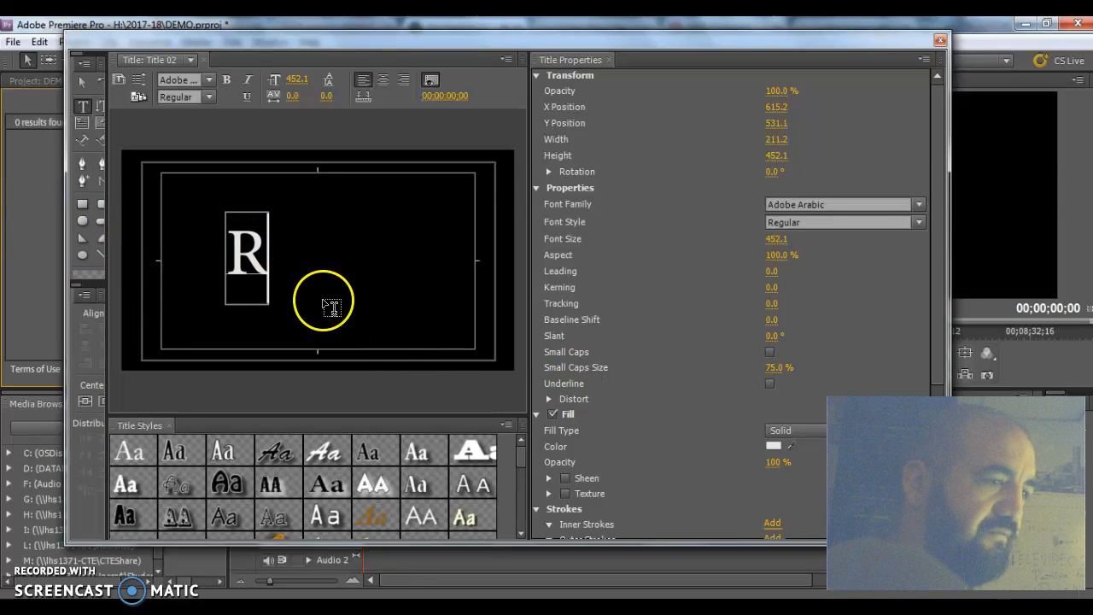
pyautogui.click(242, 252)
pyautogui.write('A')
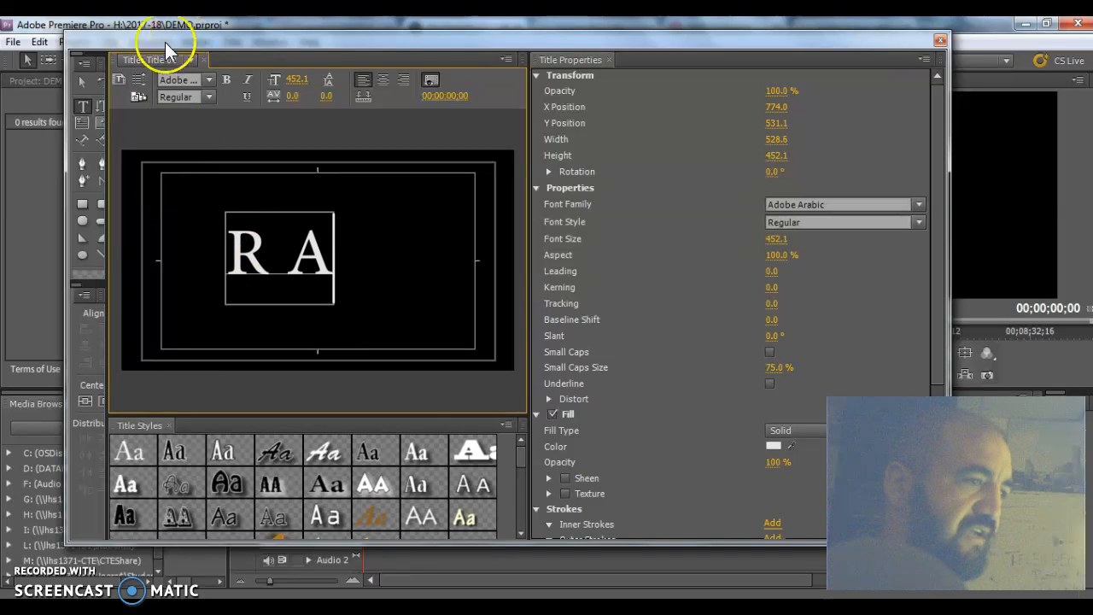
# - Switch to Title 01 to compare its text, and return to Title 02
pyautogui.click(191, 60)
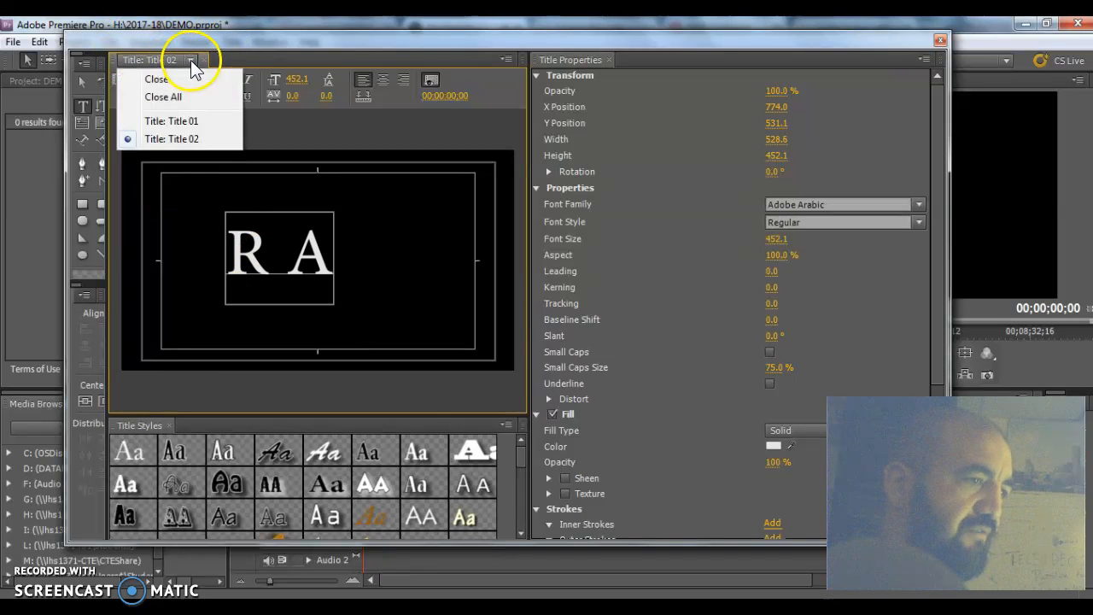
pyautogui.click(188, 121)
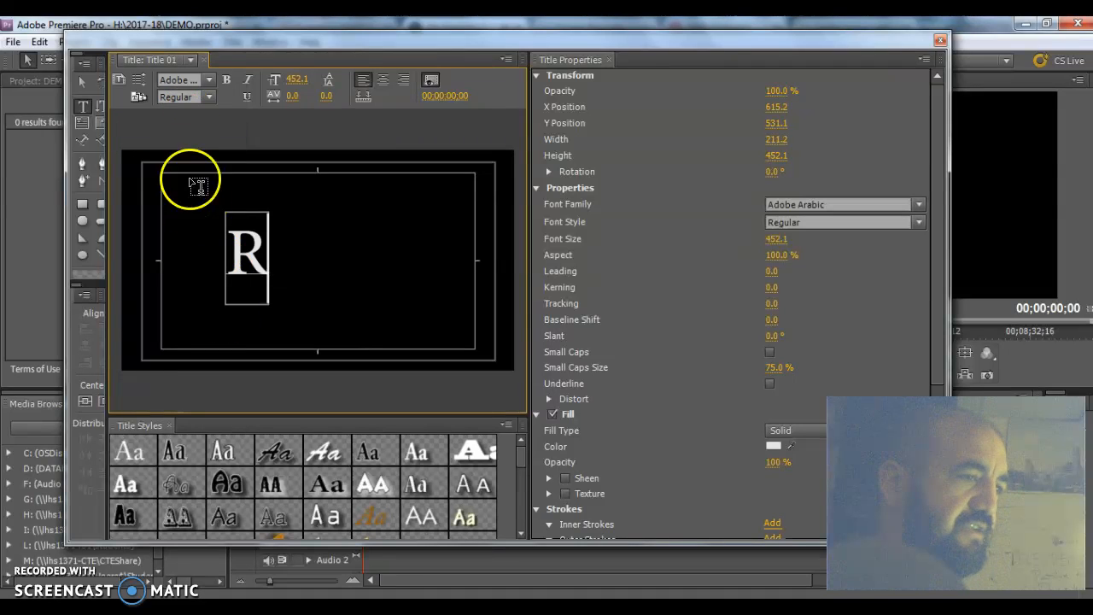
pyautogui.click(192, 61)
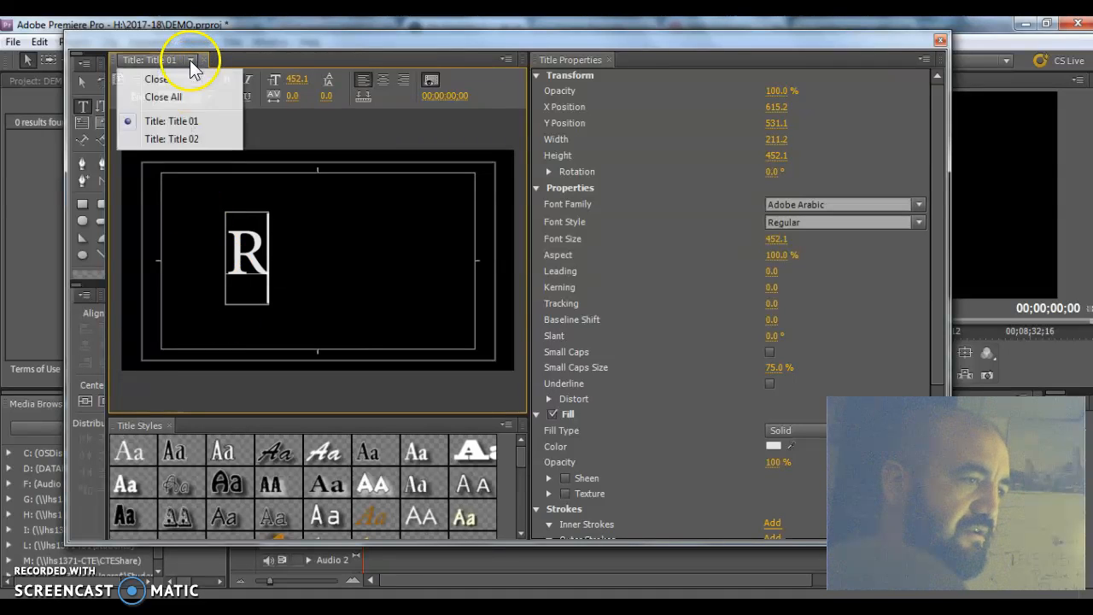
pyautogui.click(196, 139)
# - Delete the space and the letter R from Title 02, leaving only the A
pyautogui.click(283, 257)
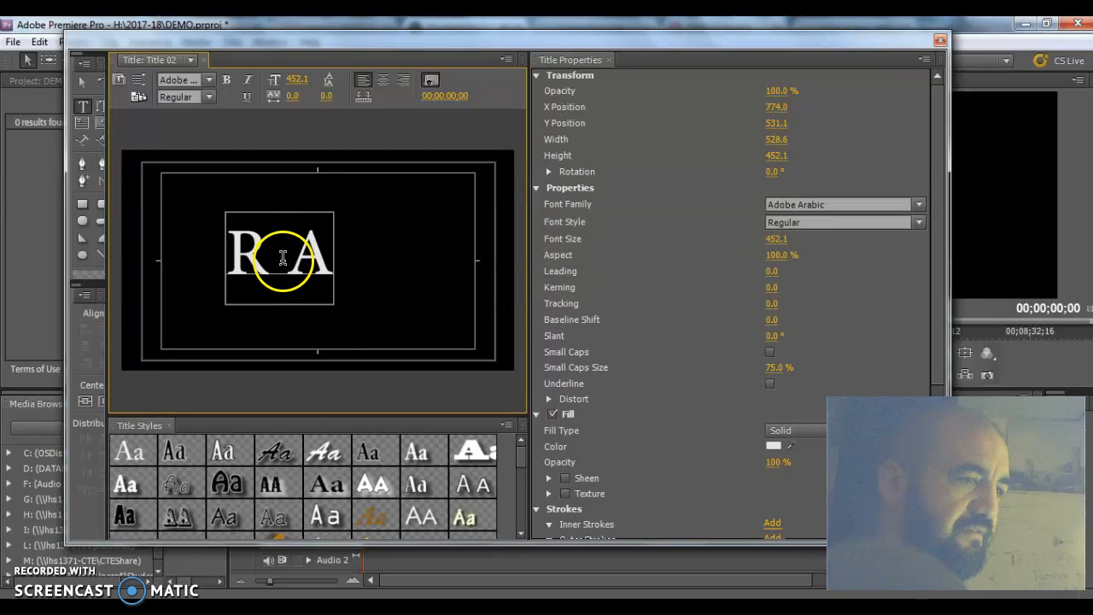
pyautogui.moveTo(283, 258); pyautogui.dragTo(268, 255)
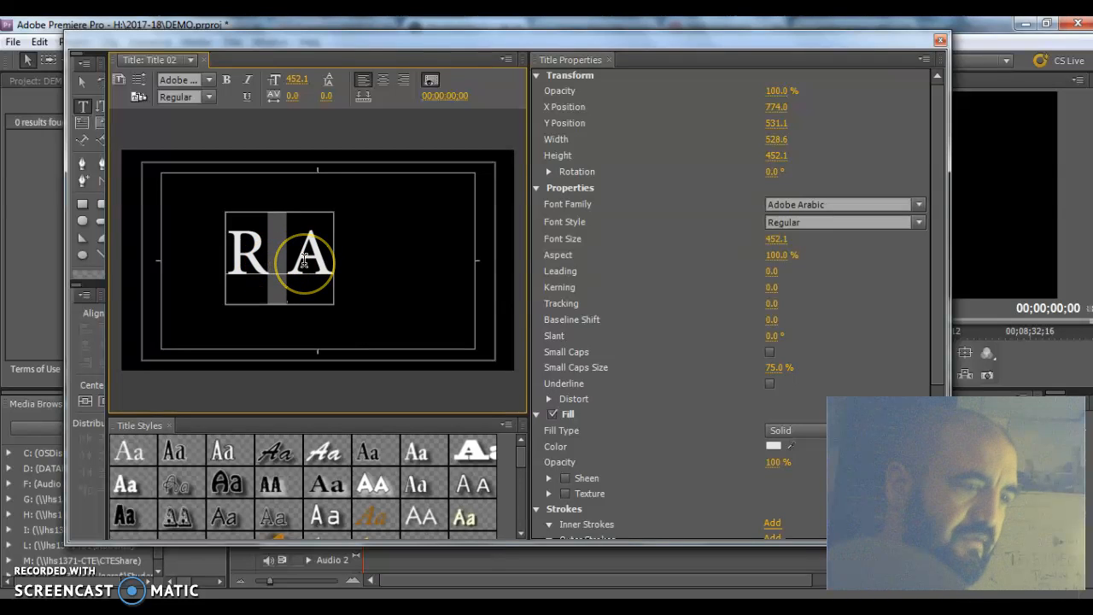
pyautogui.press('BackSpace')
pyautogui.moveTo(271, 257); pyautogui.dragTo(230, 251)
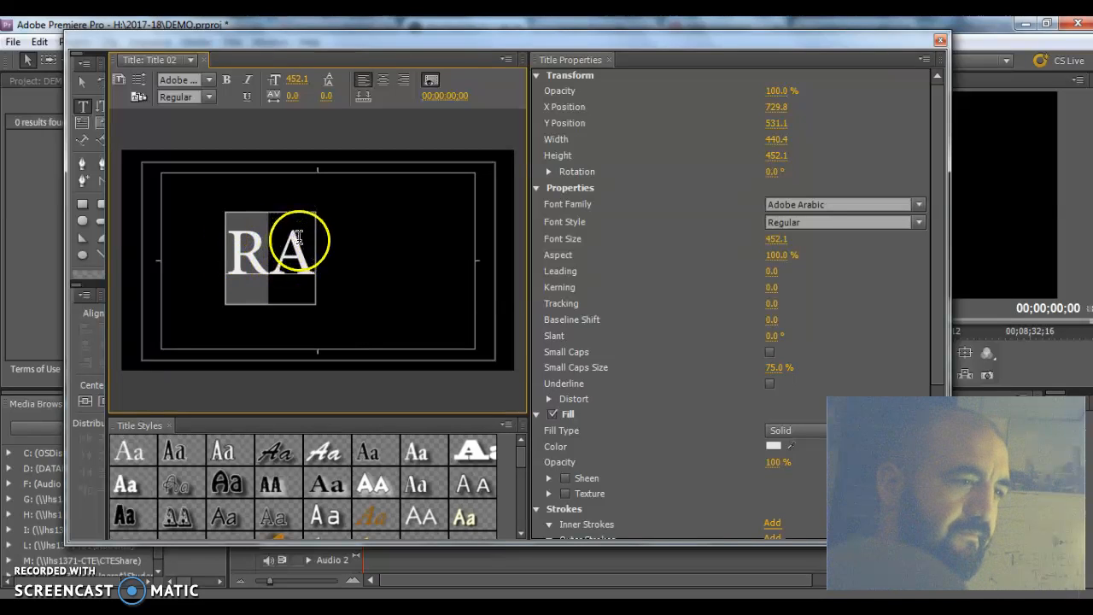
pyautogui.press('BackSpace')
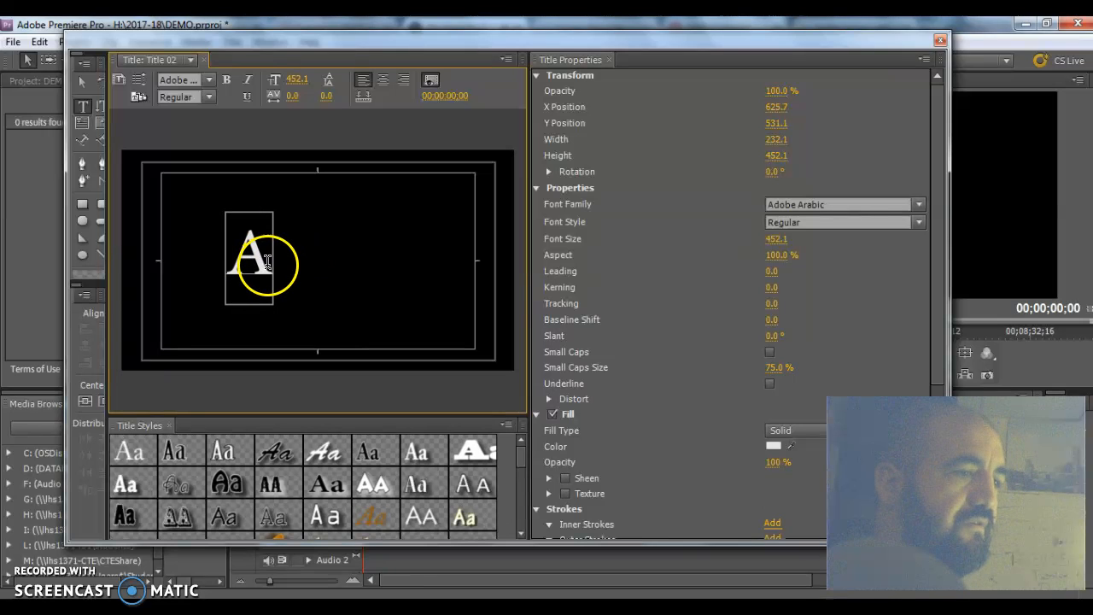
# - Create Title 03 based on Title 02 and replace its letter with W
pyautogui.click(119, 79)
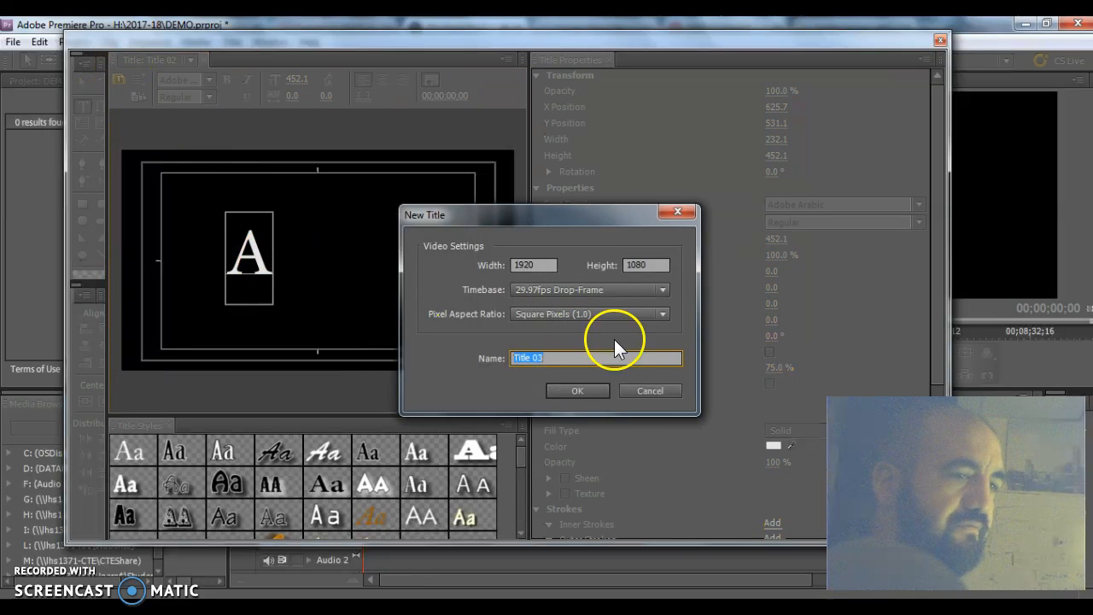
pyautogui.click(586, 390)
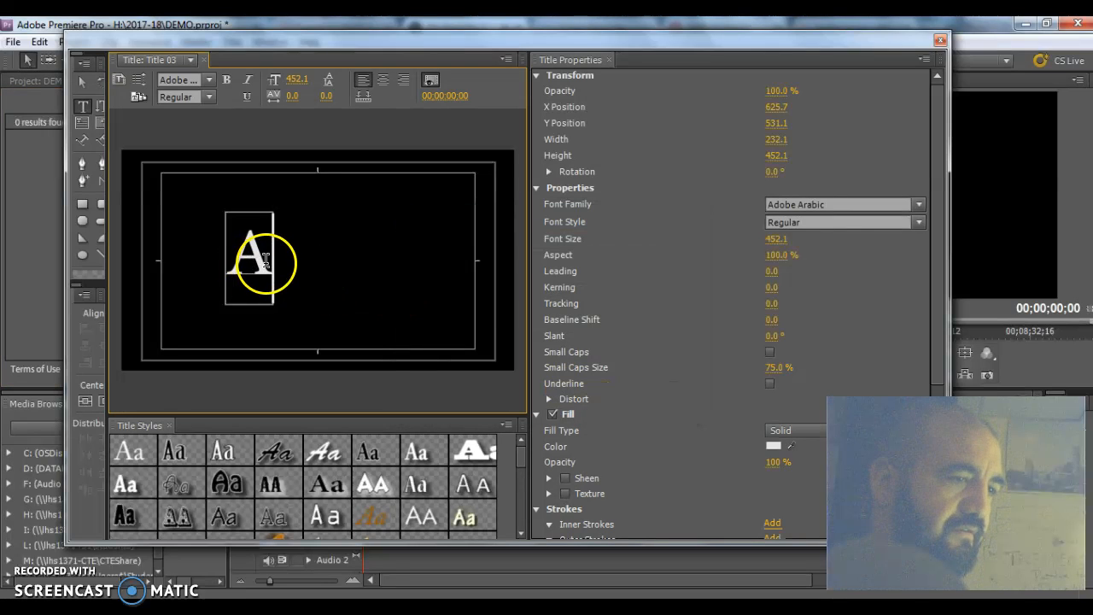
pyautogui.moveTo(266, 261); pyautogui.dragTo(231, 259)
pyautogui.write('W')
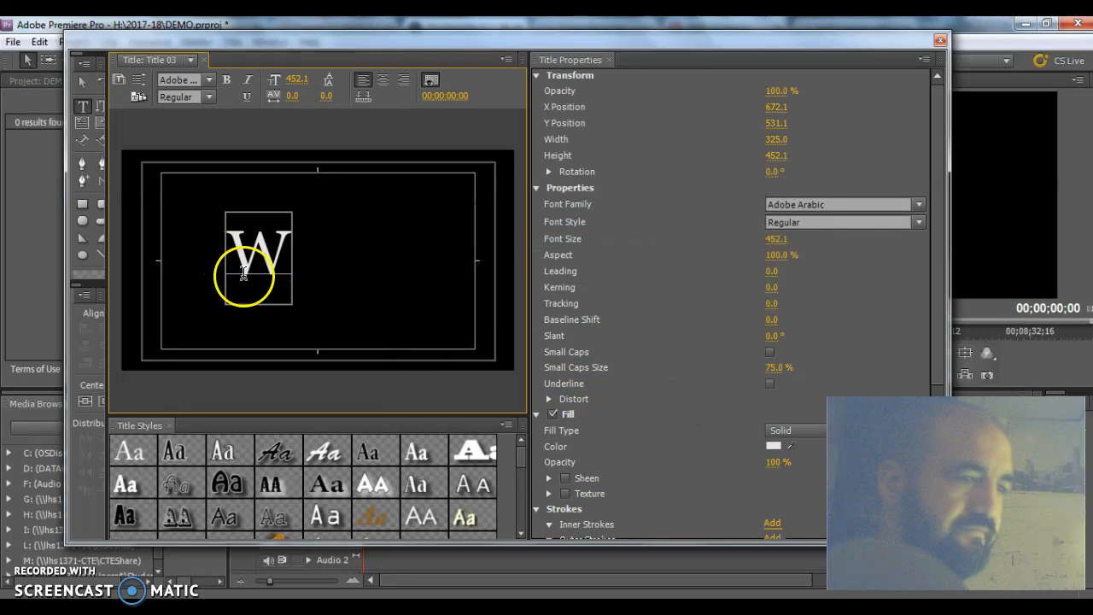
# - Create Title 04 based on Title 03, replace its letter with T, and close the title editor
pyautogui.click(118, 78)
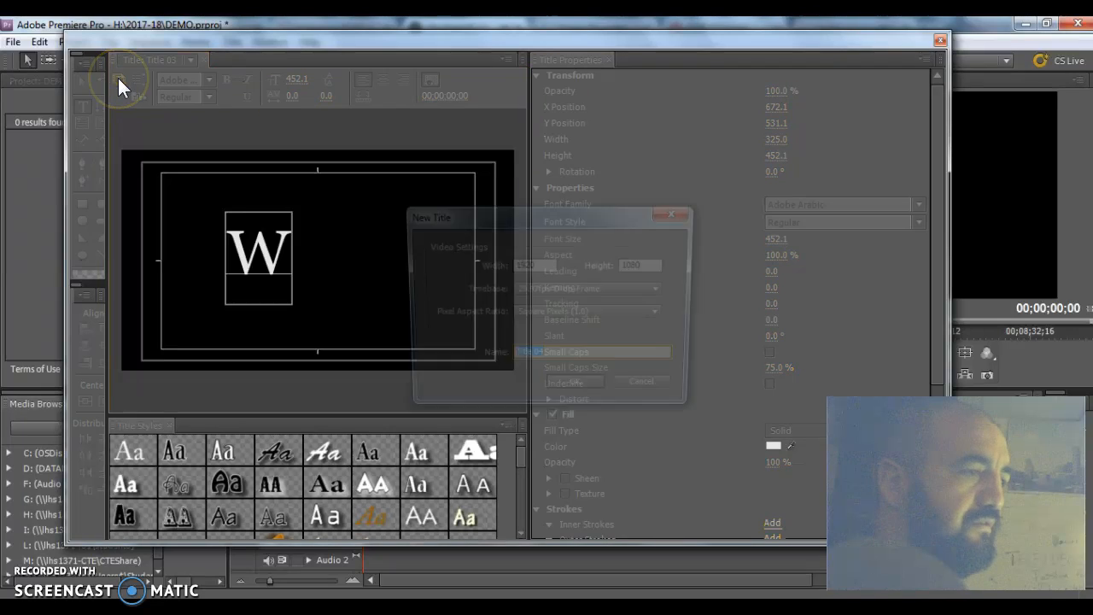
pyautogui.click(581, 392)
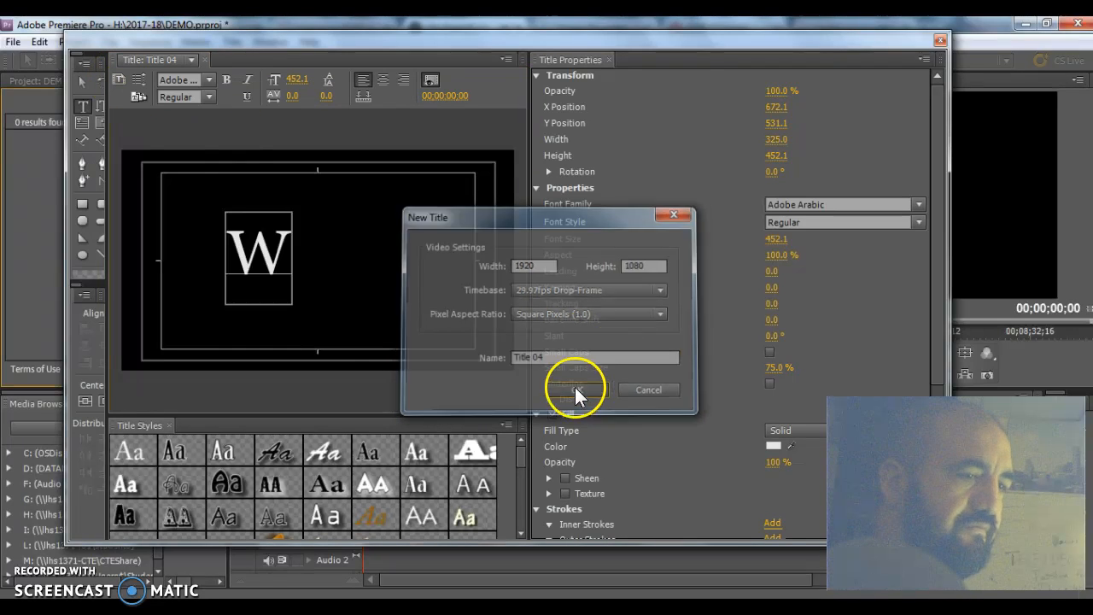
pyautogui.moveTo(293, 266); pyautogui.dragTo(237, 265)
pyautogui.write('T')
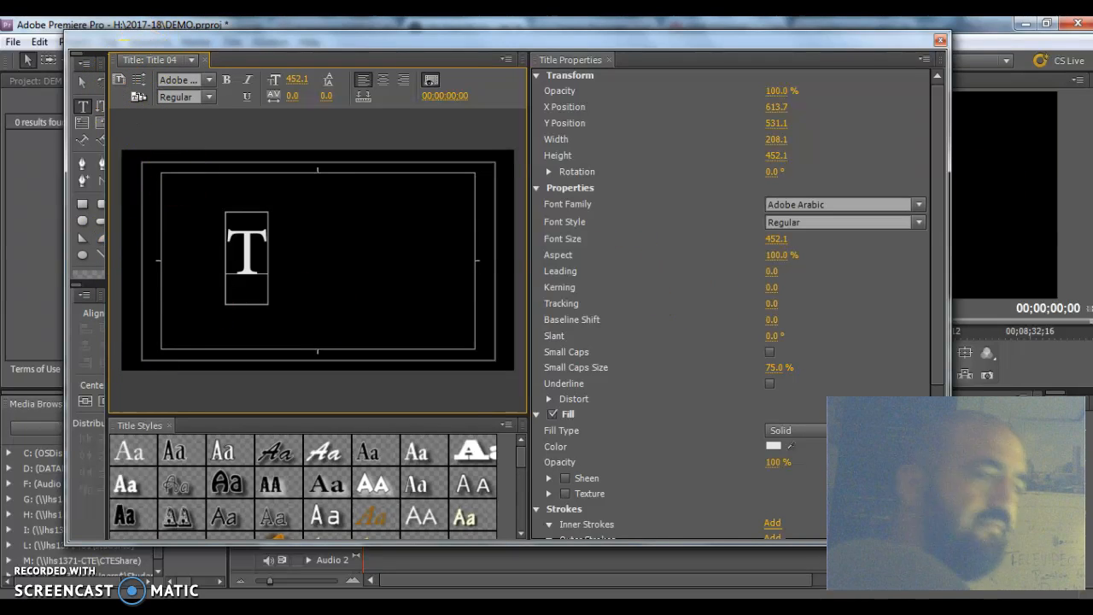
pyautogui.click(939, 39)
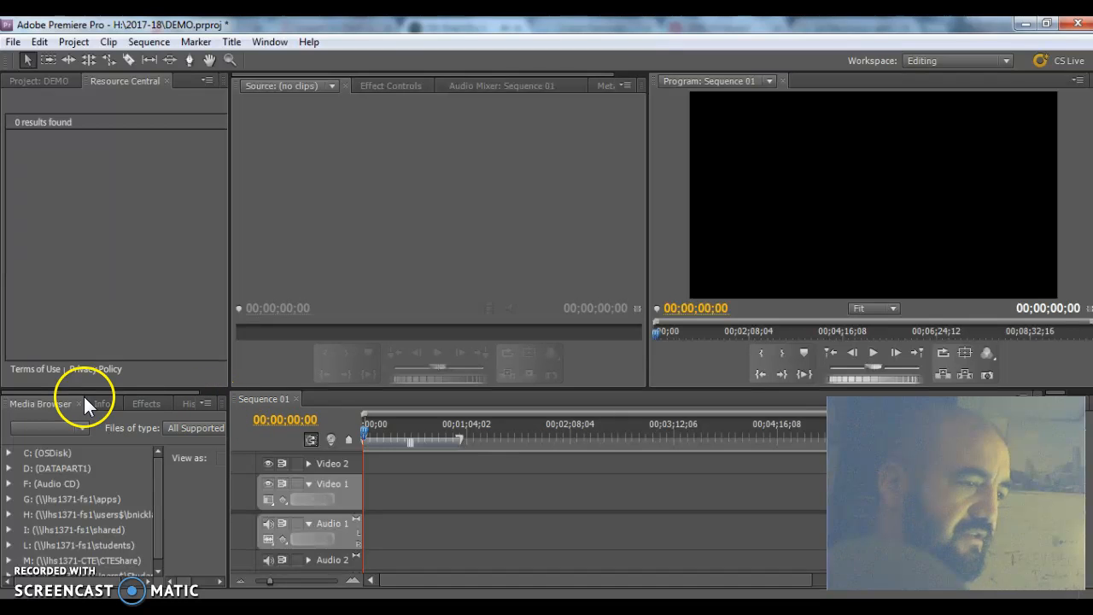
# - Show the project's edit history and widen the area that holds it
pyautogui.click(205, 404)
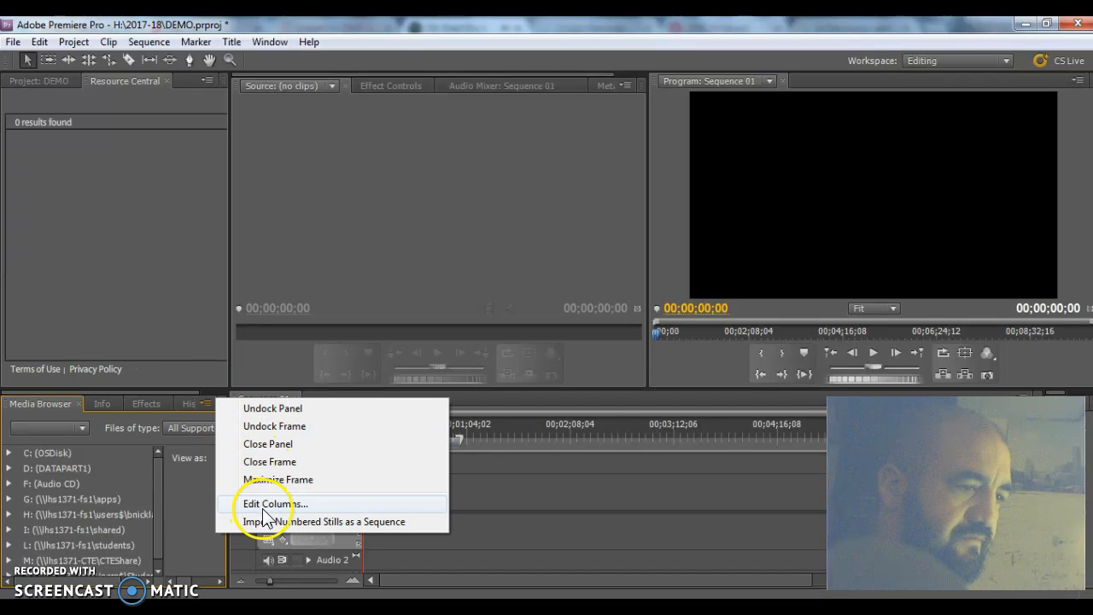
pyautogui.click(187, 405)
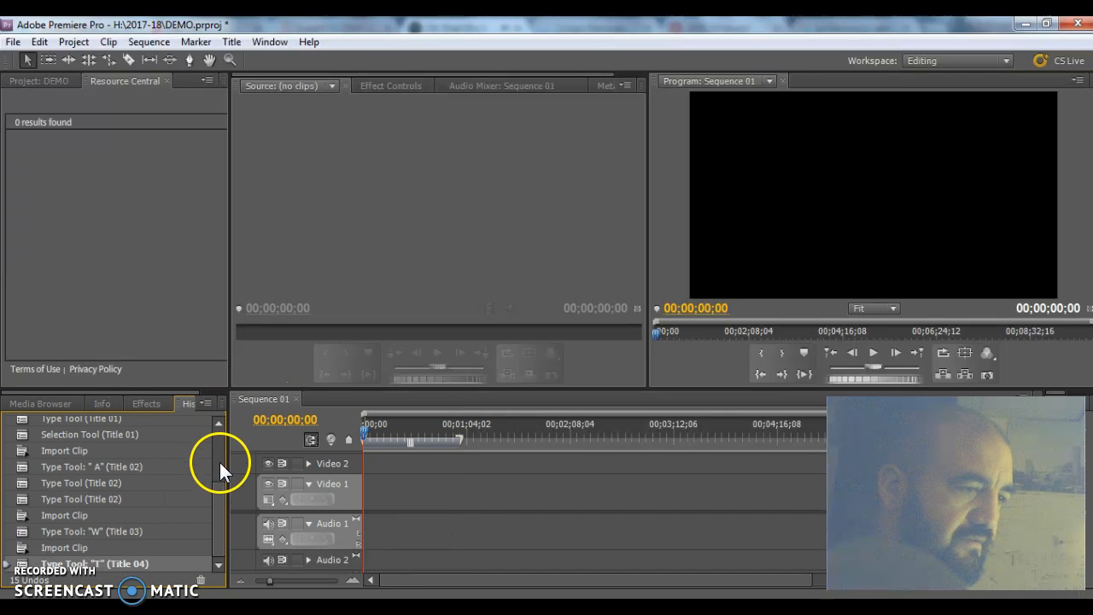
pyautogui.moveTo(220, 462); pyautogui.dragTo(221, 427)
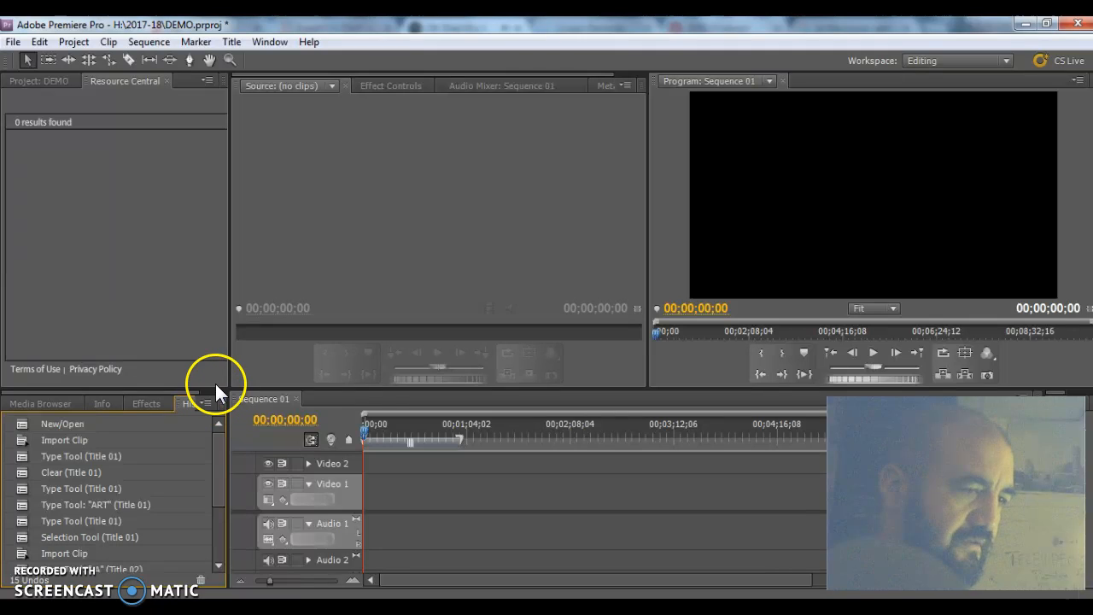
pyautogui.moveTo(227, 392); pyautogui.dragTo(344, 395)
# - Place Title 01 from the project's items at the start of track Video 1 and magnify the timeline's time scale
pyautogui.click(43, 77)
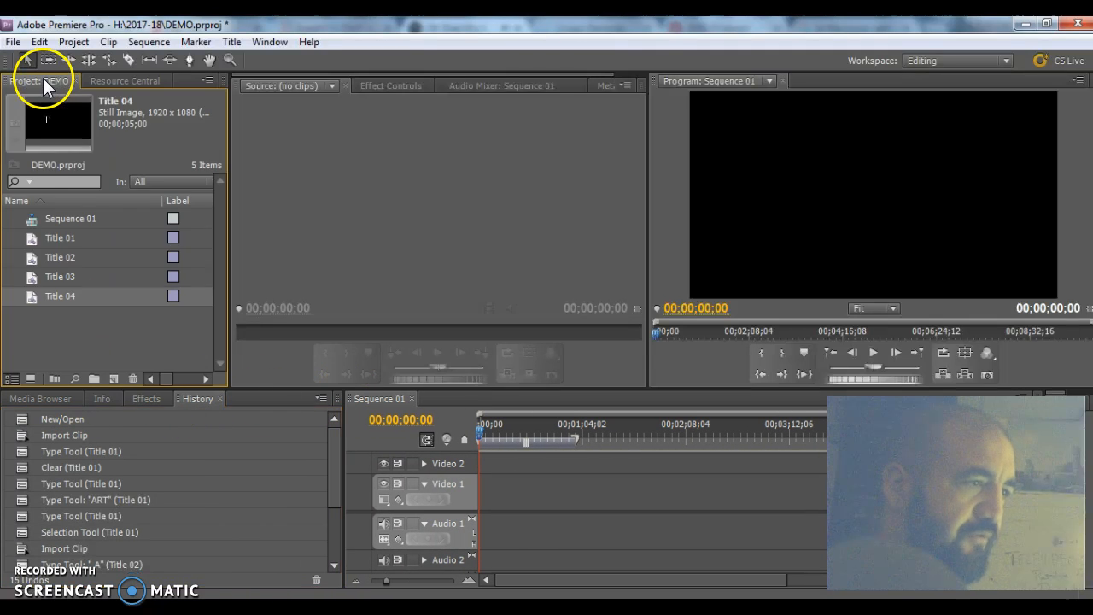
pyautogui.click(46, 225)
pyautogui.click(43, 238)
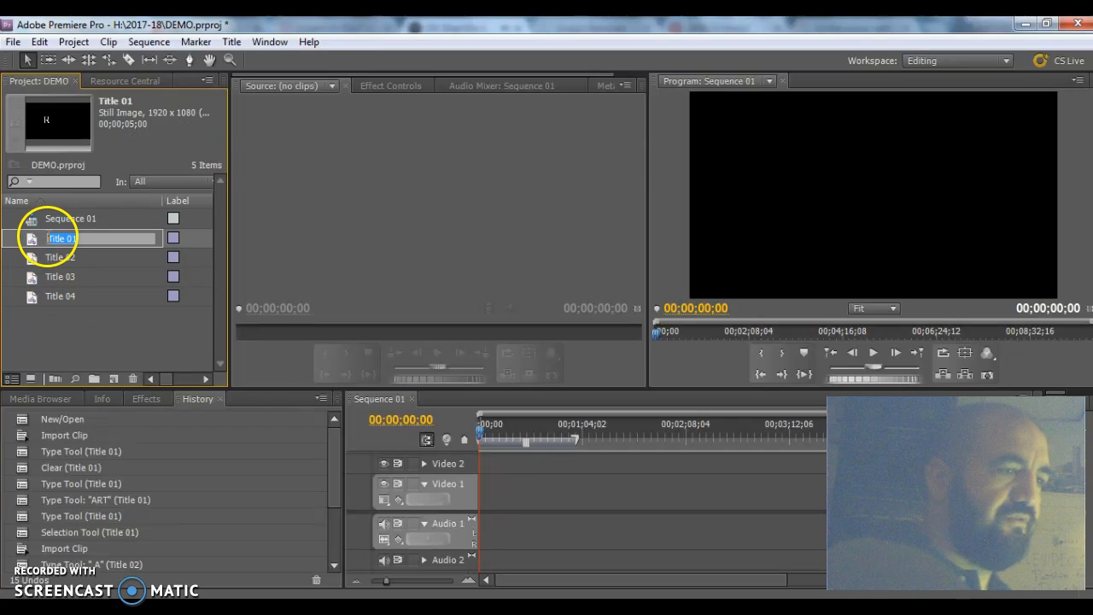
pyautogui.moveTo(36, 239); pyautogui.dragTo(482, 477)
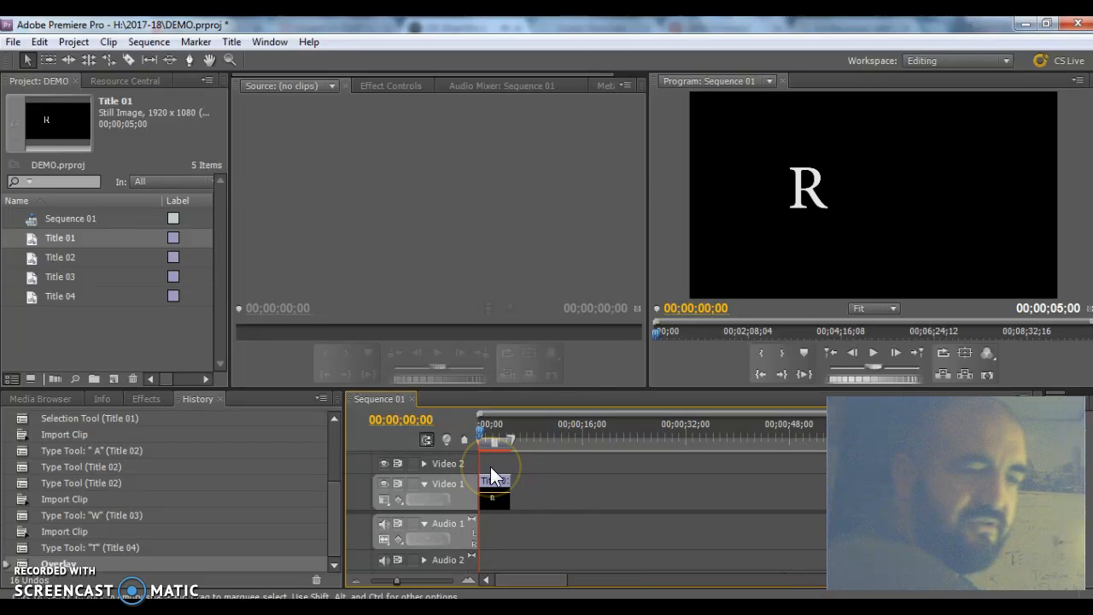
pyautogui.press('=')
pyautogui.press('=')
pyautogui.press('=')
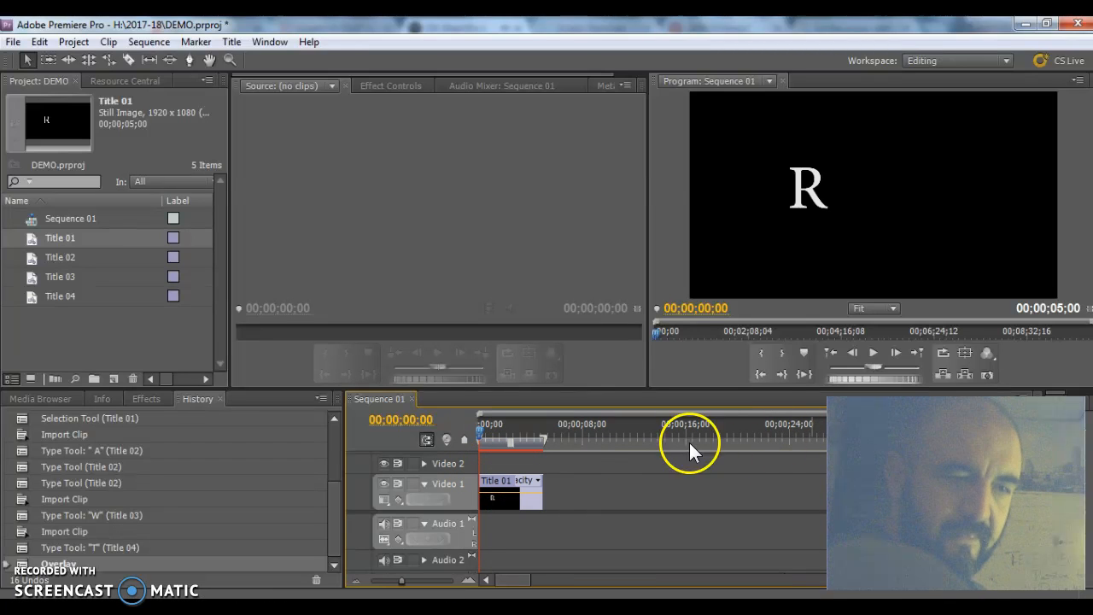
# - Make the timeline area taller with room above the video tracks, and show the effects list
pyautogui.moveTo(756, 401); pyautogui.dragTo(760, 241)
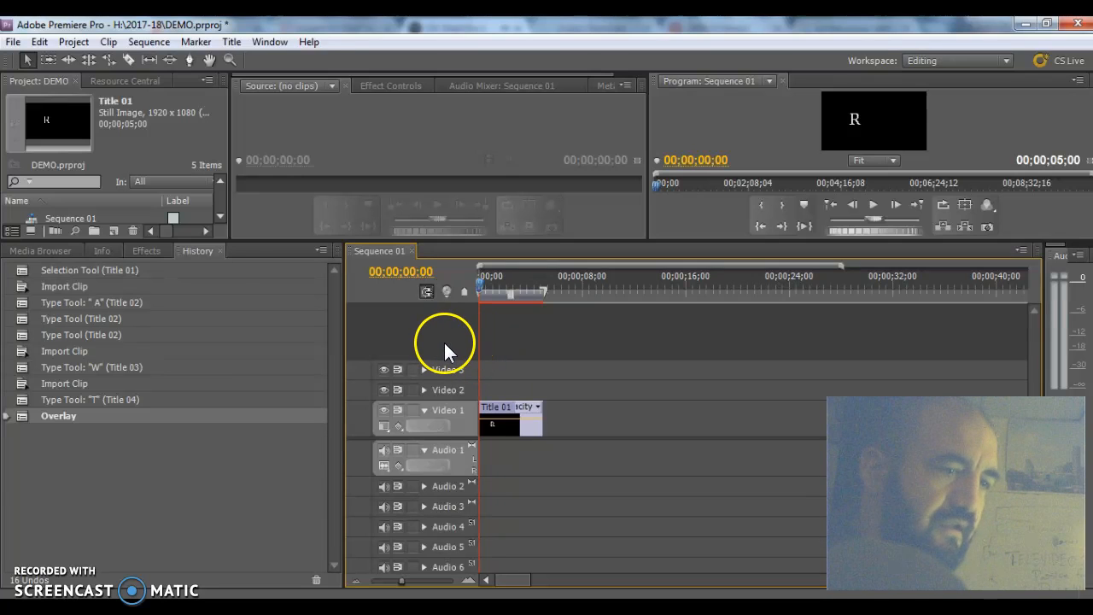
pyautogui.click(145, 249)
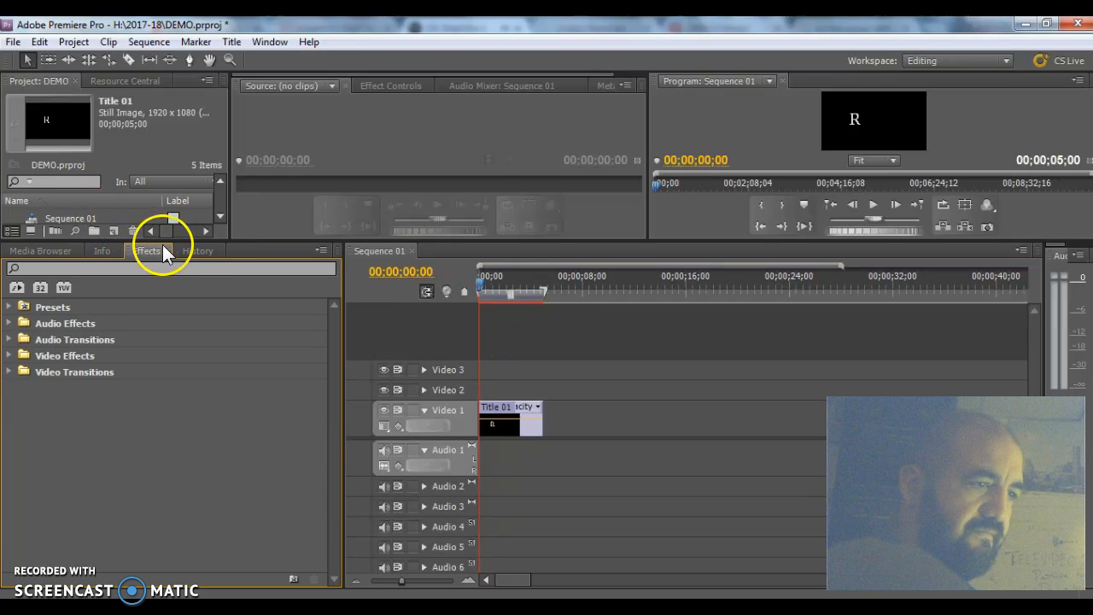
pyautogui.moveTo(190, 241); pyautogui.dragTo(183, 293)
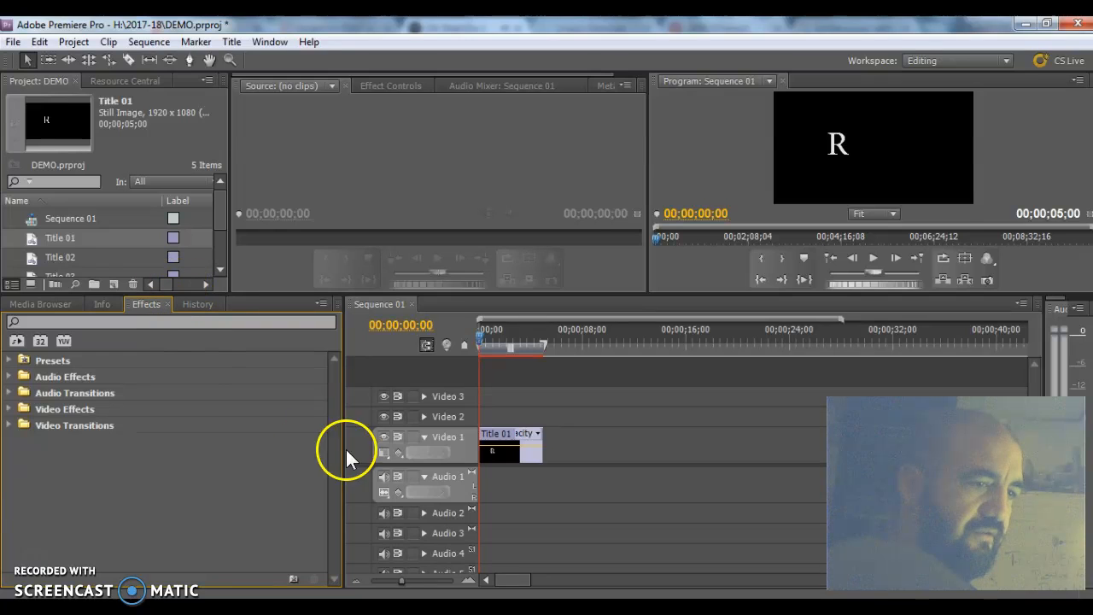
pyautogui.moveTo(430, 466); pyautogui.dragTo(420, 547)
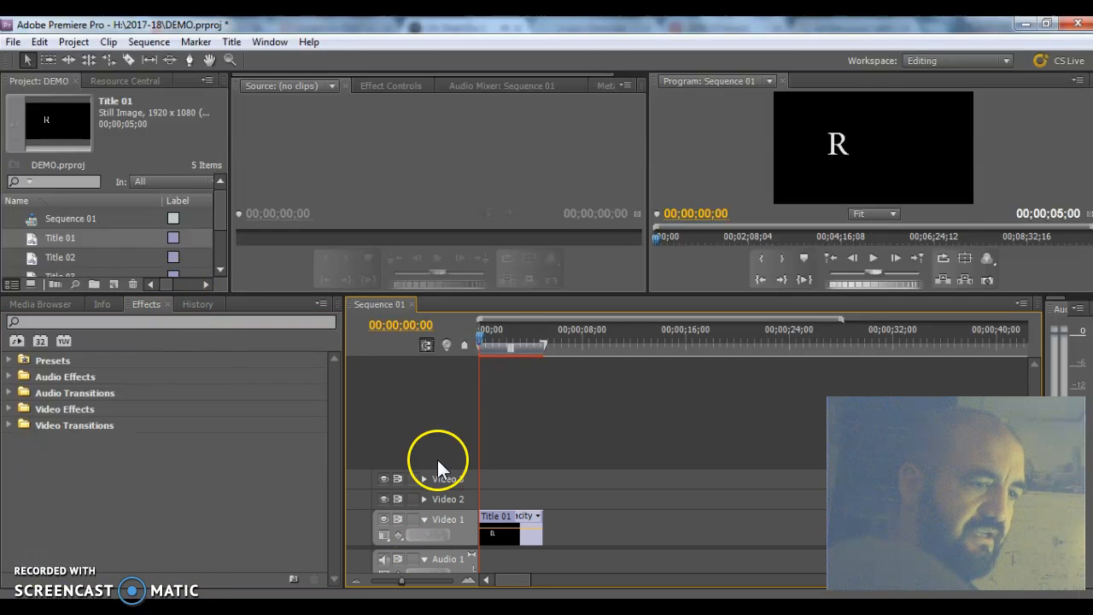
# - Stack Title 02 on track Video 2 and Title 03 on track Video 3 at the start of the sequence
pyautogui.moveTo(37, 257); pyautogui.dragTo(476, 495)
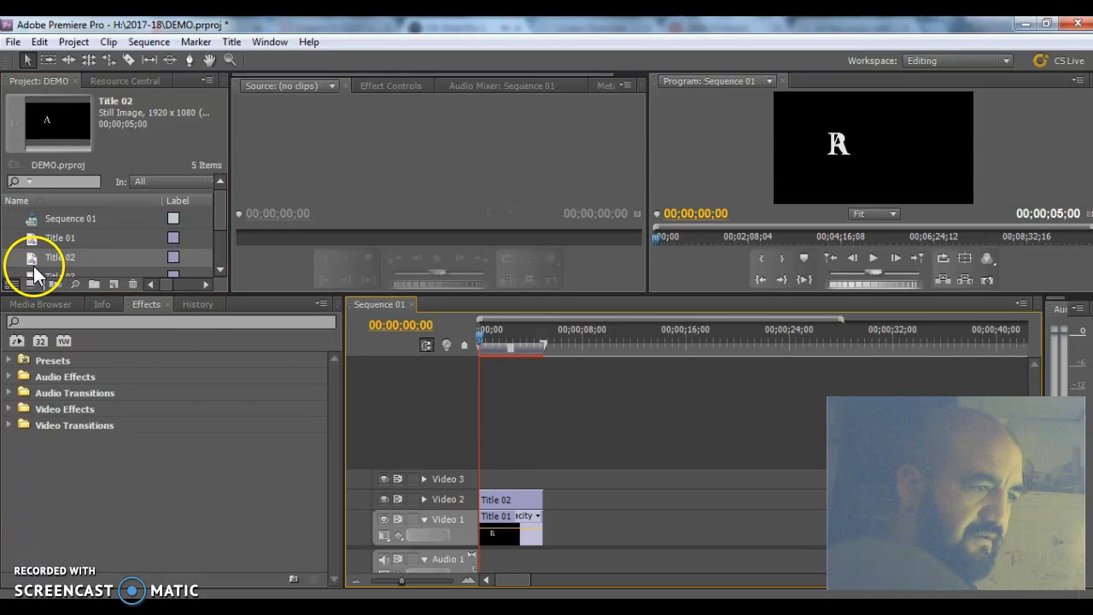
pyautogui.click(43, 270)
pyautogui.moveTo(43, 267); pyautogui.dragTo(488, 476)
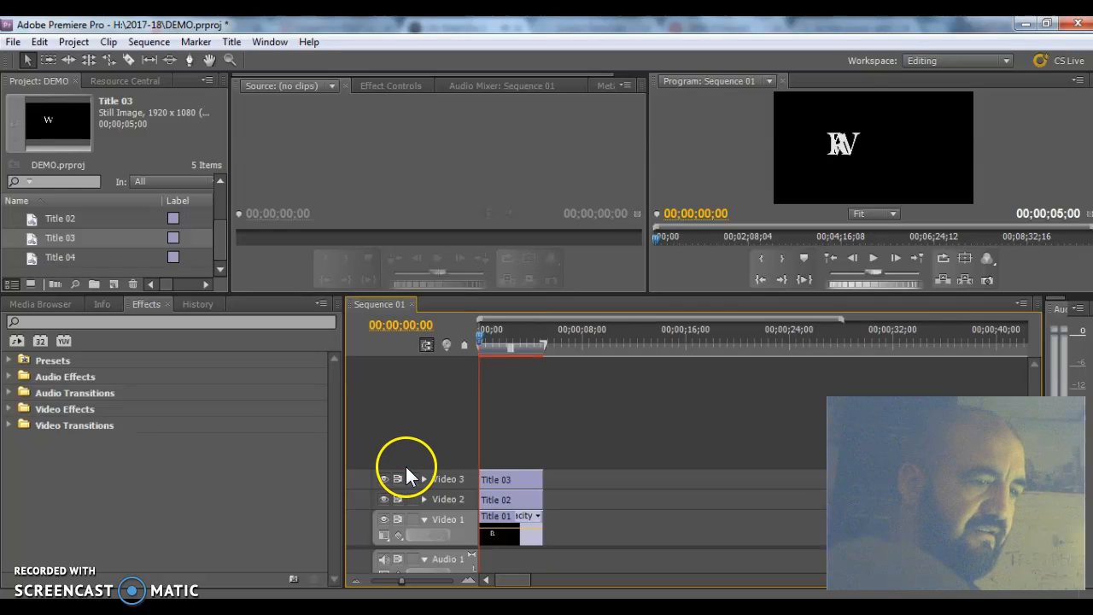
# - Add three video tracks after Video 3
pyautogui.rightClick(466, 474)
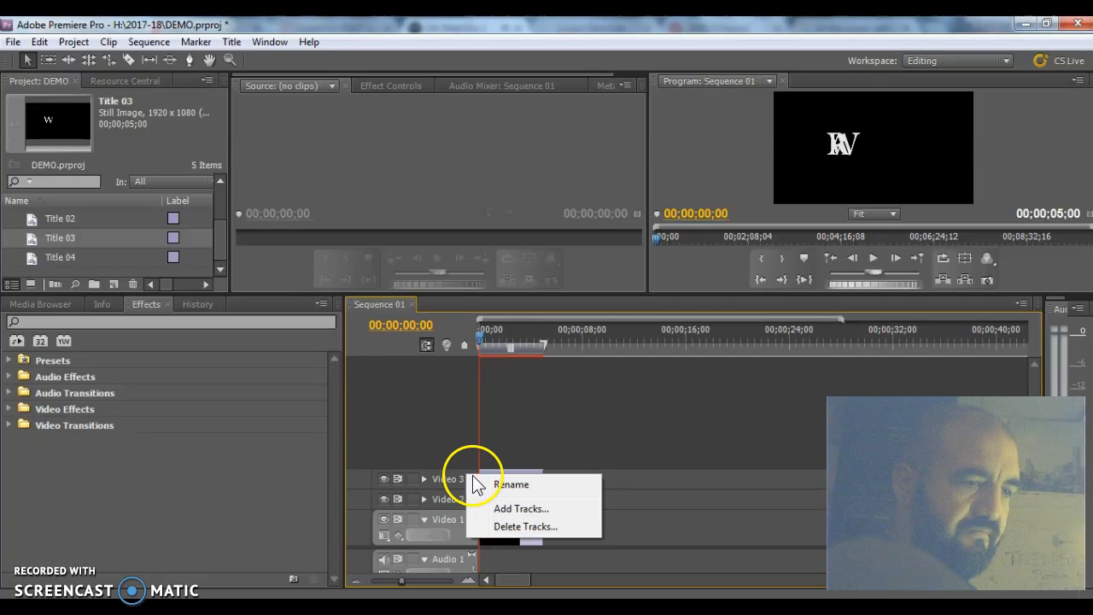
pyautogui.click(523, 509)
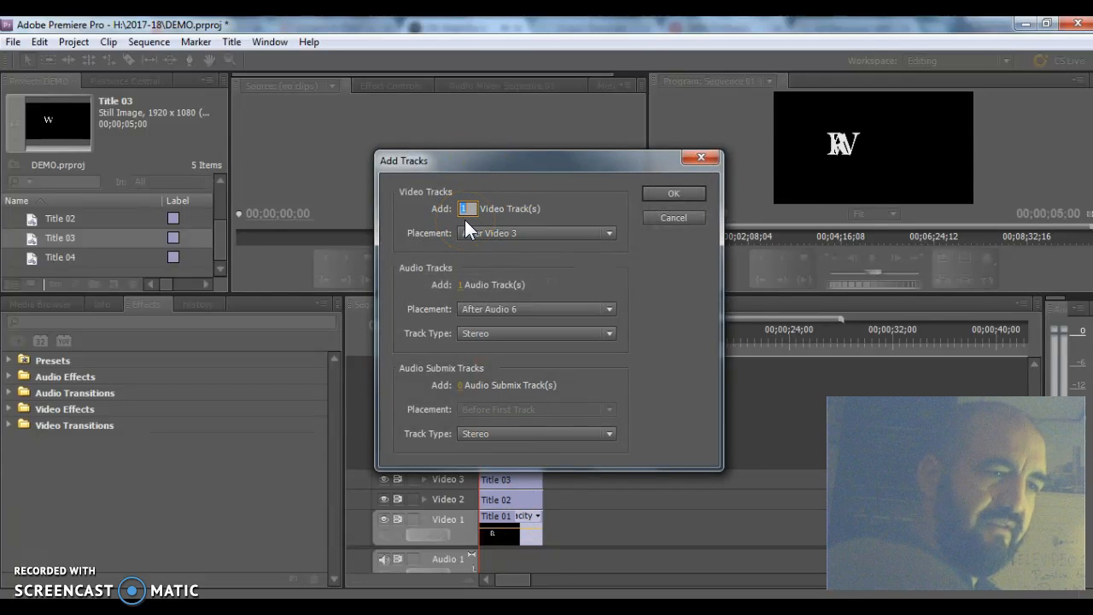
pyautogui.click(672, 192)
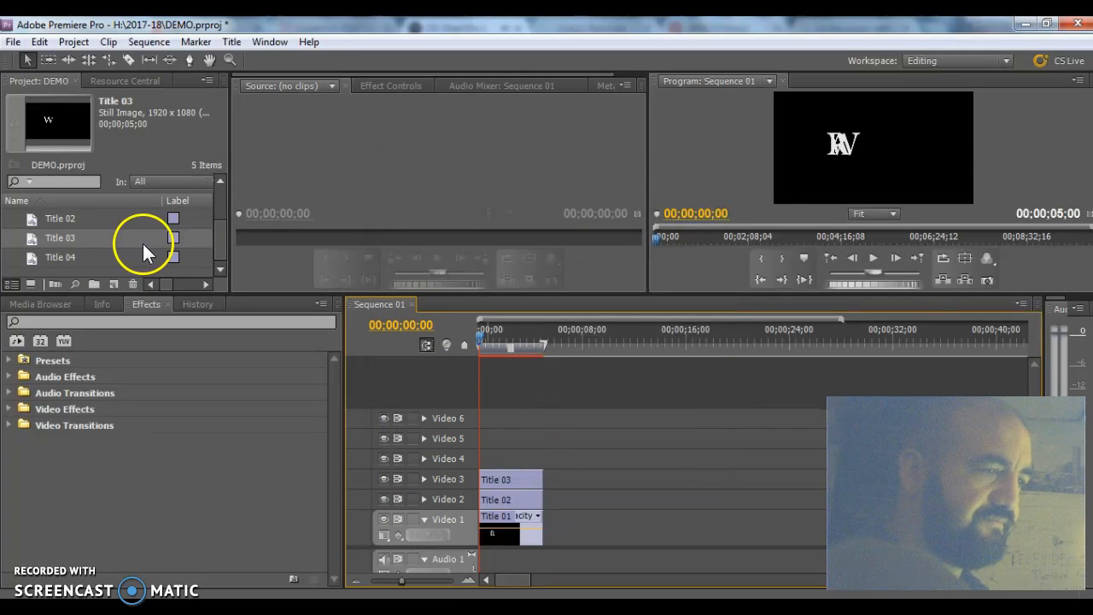
# - Place Title 04 on track Video 4 at the start of the sequence, above the other titles
pyautogui.click(215, 236)
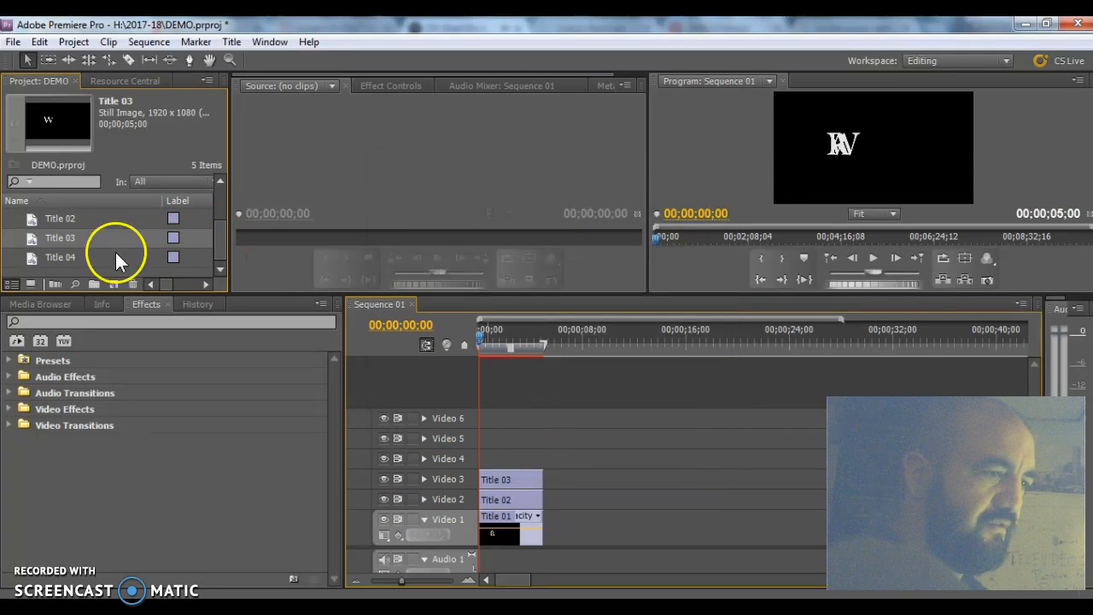
pyautogui.moveTo(36, 257); pyautogui.dragTo(491, 468)
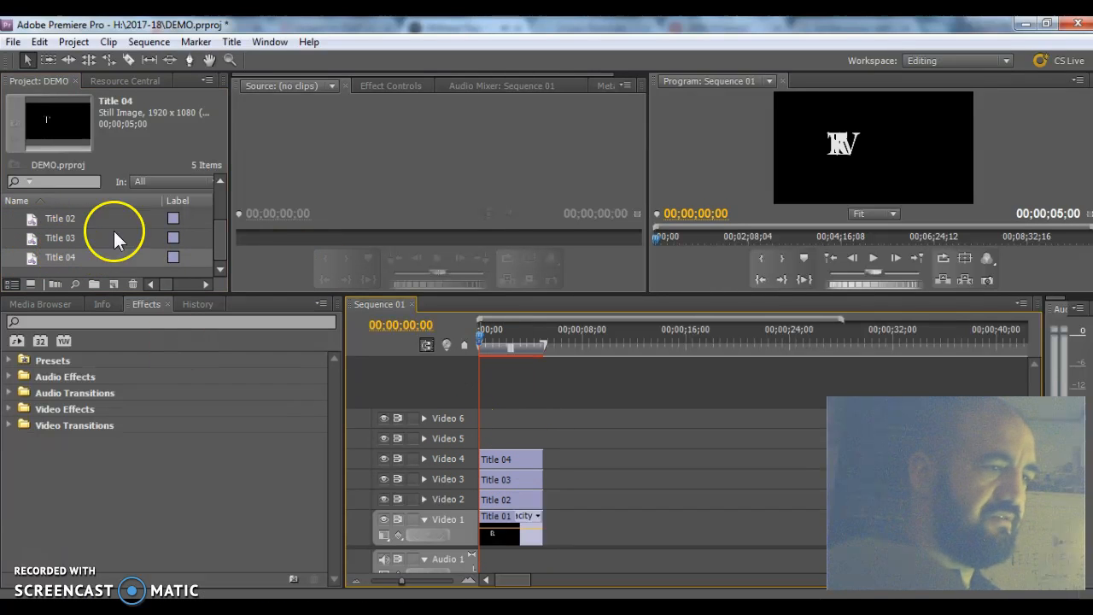
pyautogui.moveTo(216, 225); pyautogui.dragTo(223, 201)
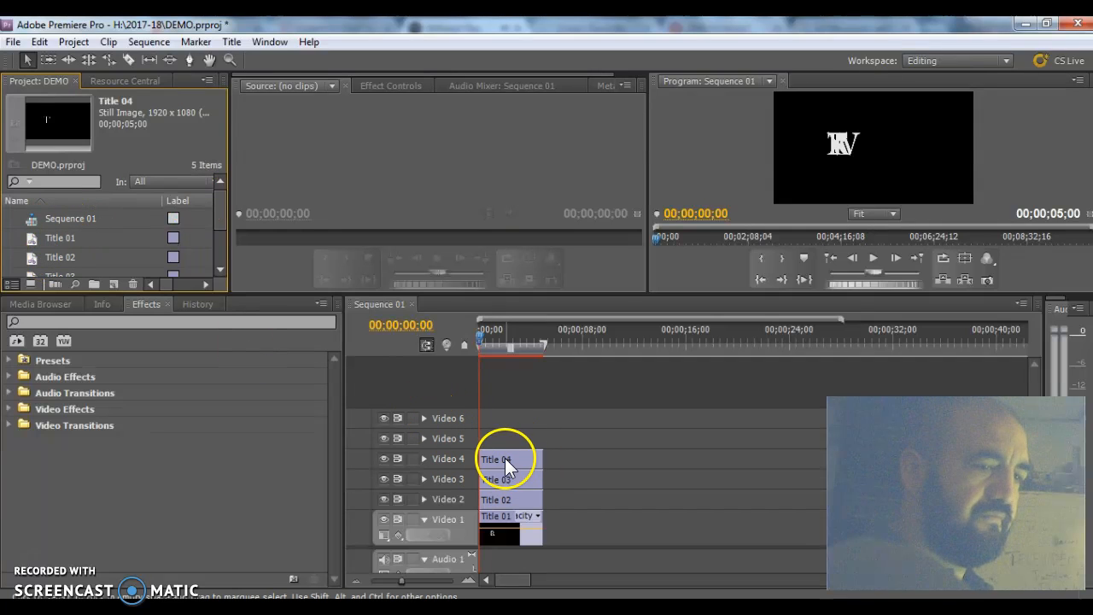
# - Place Title 01 on track Video 5 and Title 02 on track Video 6 at the start of the sequence
pyautogui.click(33, 239)
pyautogui.moveTo(33, 240); pyautogui.dragTo(479, 437)
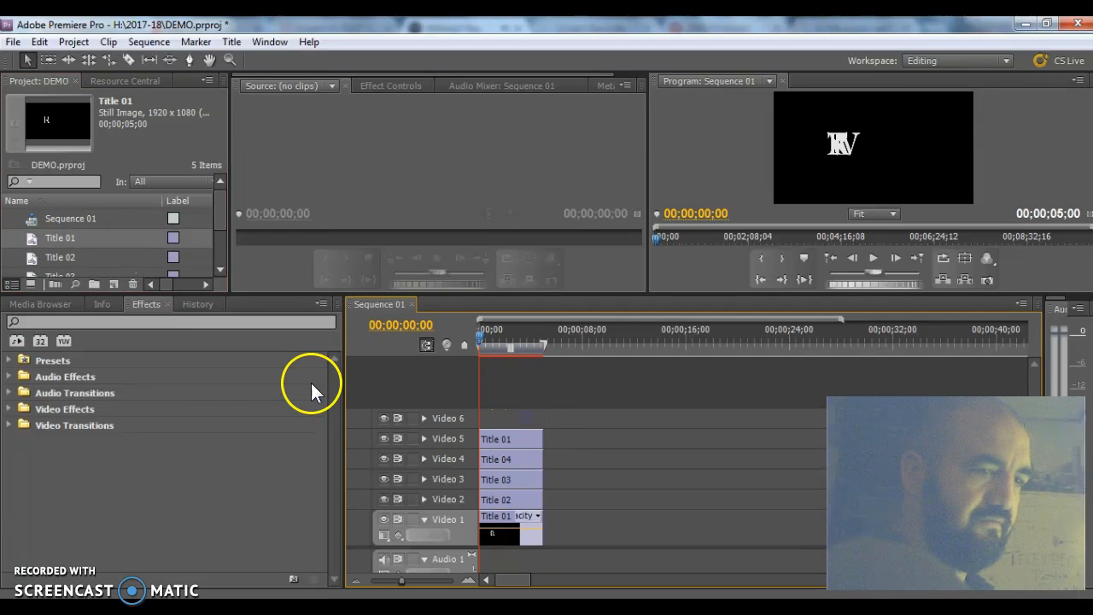
pyautogui.click(34, 257)
pyautogui.moveTo(33, 257); pyautogui.dragTo(482, 423)
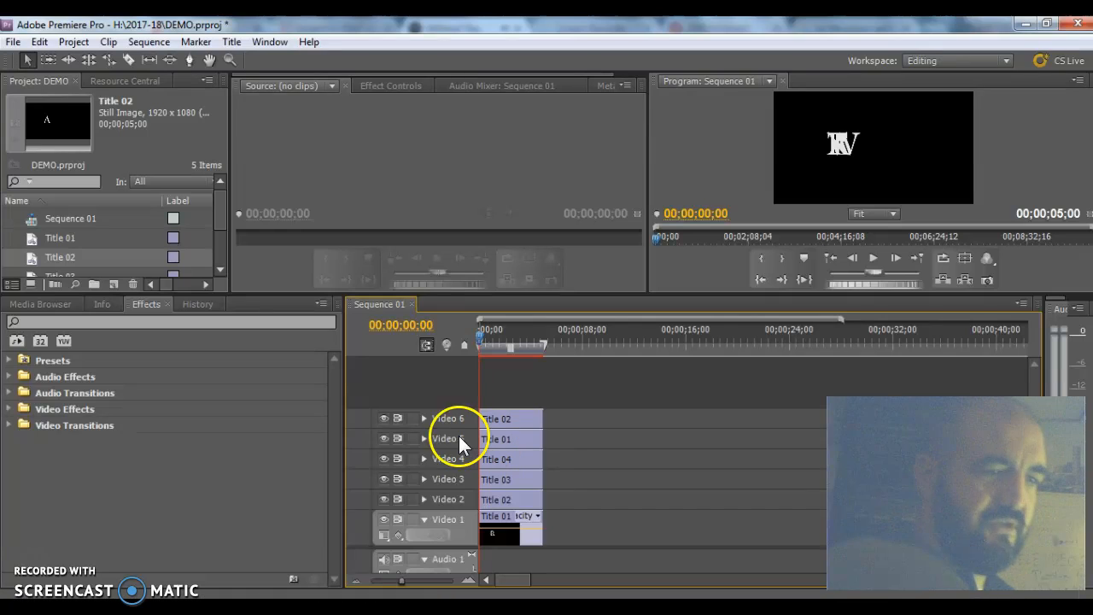
# - Turn off the output of tracks Video 2 through Video 6, leaving only Video 1 showing
pyautogui.click(382, 417)
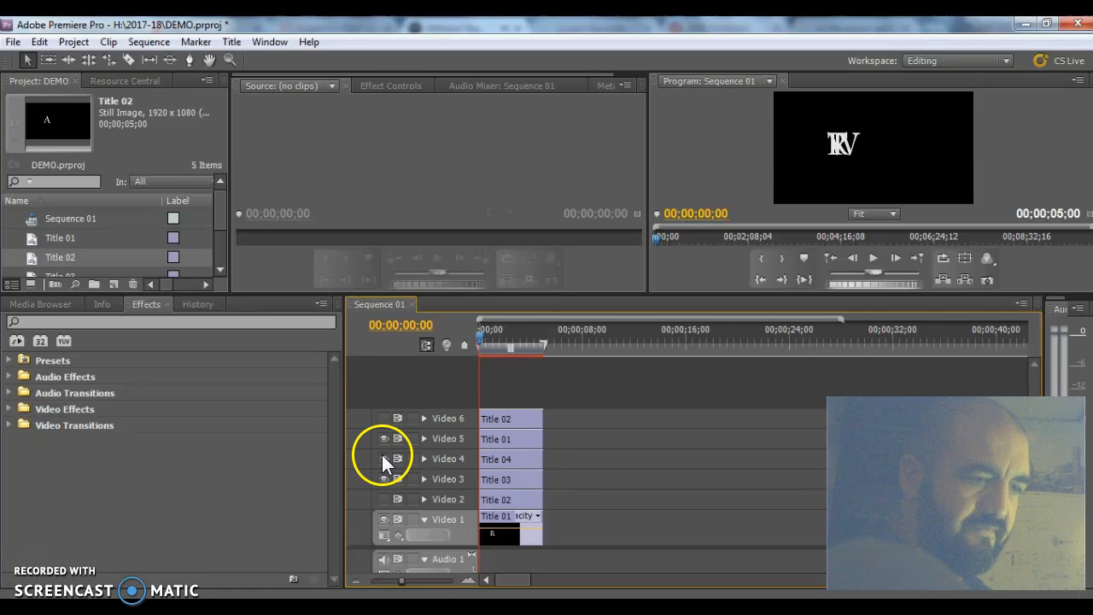
pyautogui.click(383, 475)
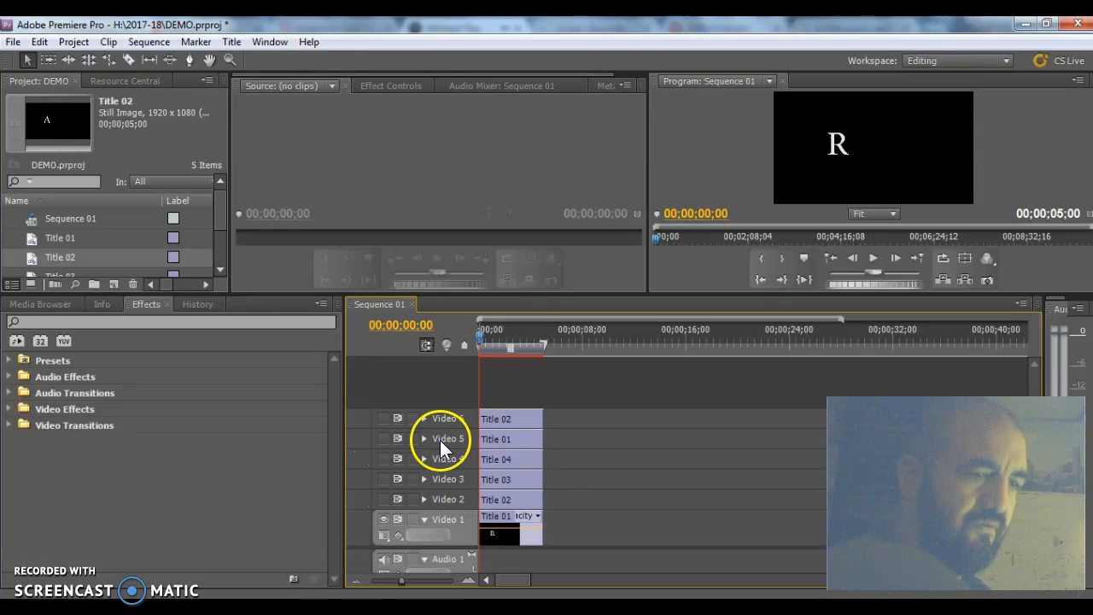
pyautogui.click(375, 512)
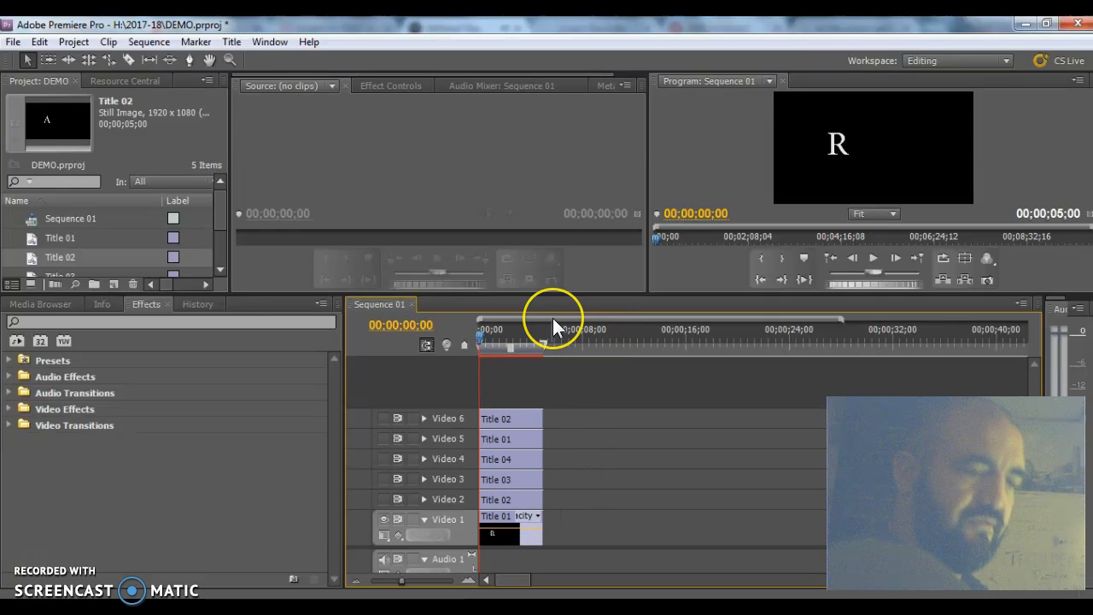
# - Turn the output of track Video 2 back on alongside Video 1, keep Video 3 hidden, and select the Title 02 clip on Video 2
pyautogui.press('=')
pyautogui.press('=')
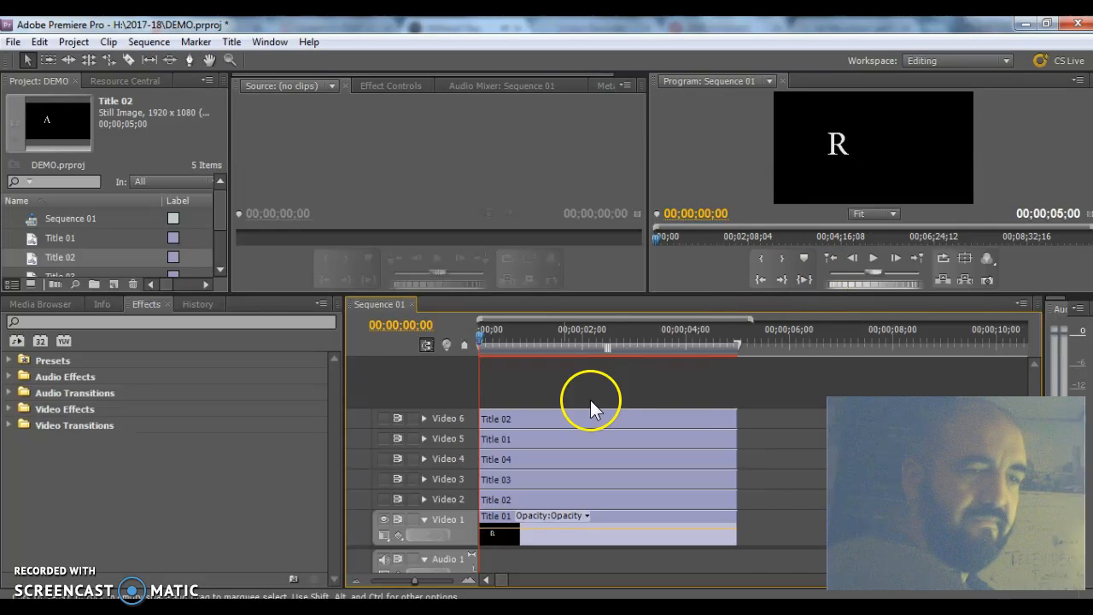
pyautogui.click(385, 479)
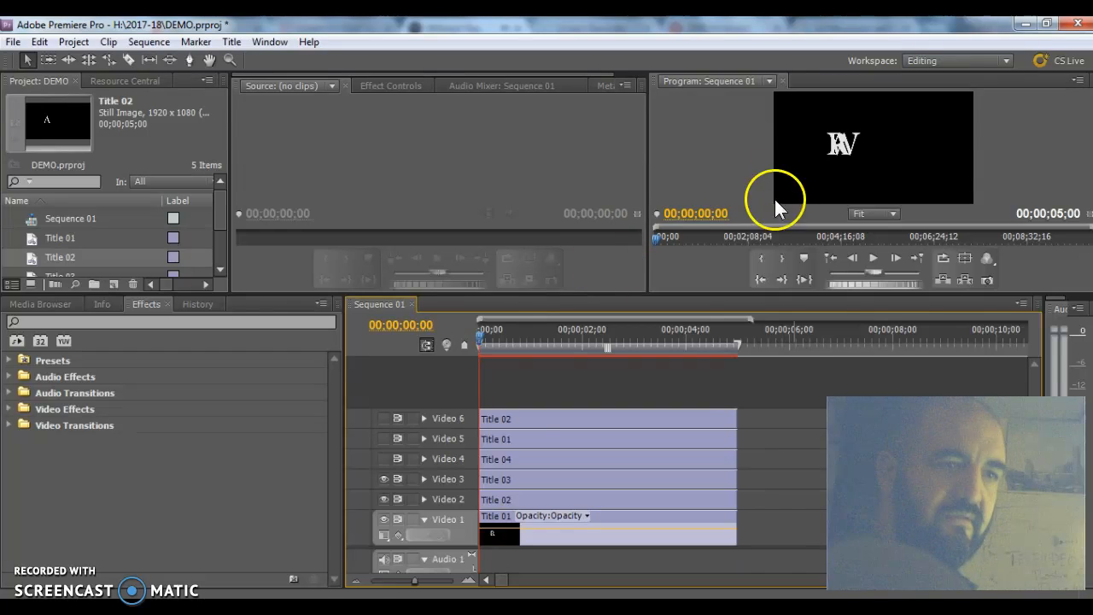
pyautogui.click(516, 500)
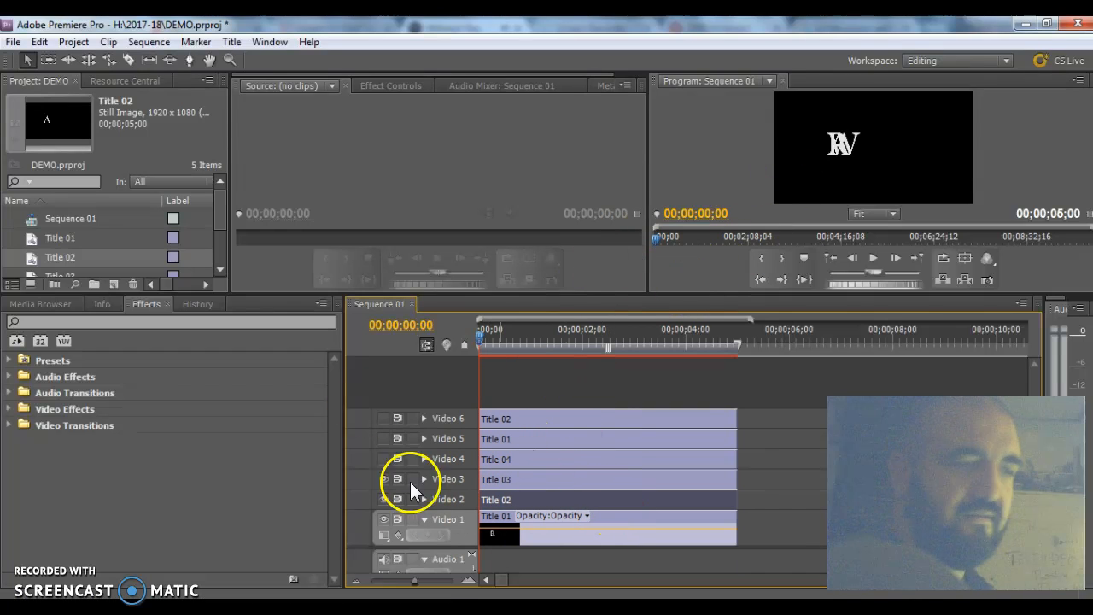
pyautogui.moveTo(229, 177); pyautogui.dragTo(398, 212)
pyautogui.click(384, 479)
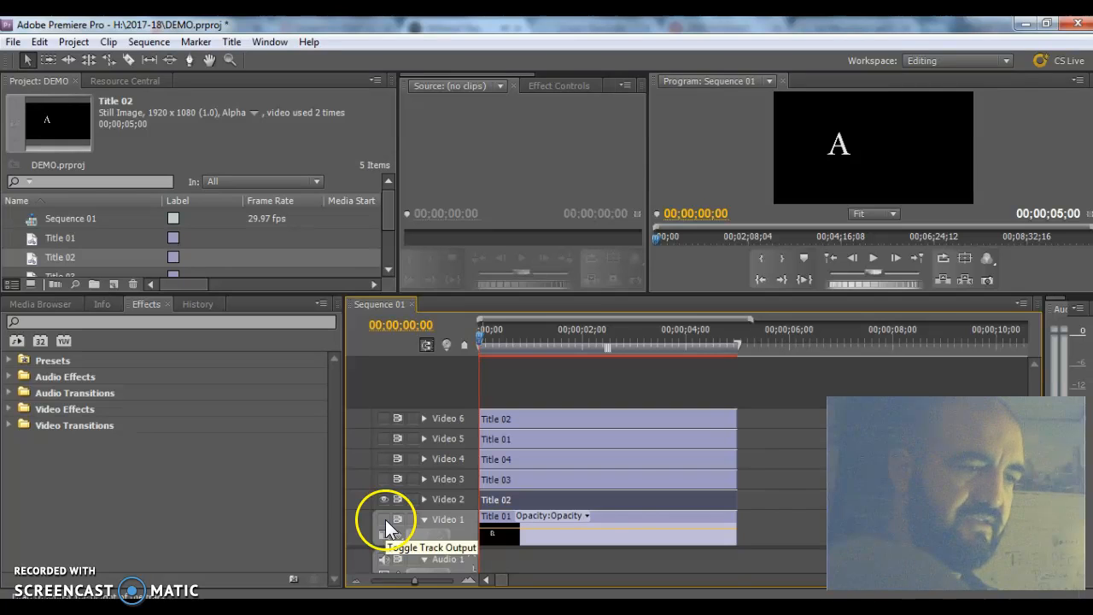
pyautogui.click(383, 519)
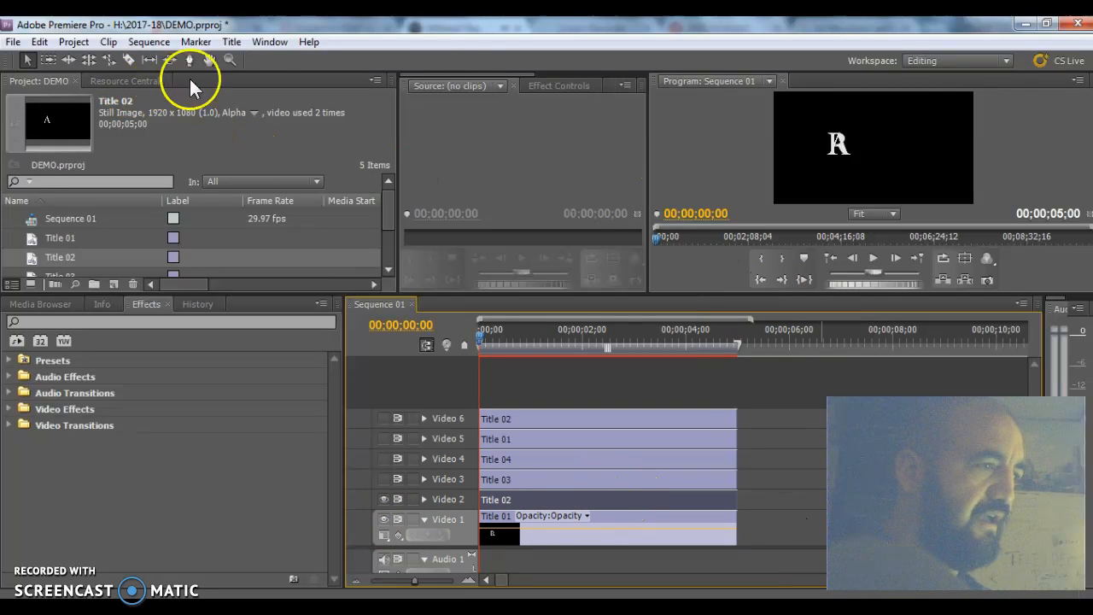
# - Shift Title 02 on Video 2 beside the R by setting its horizontal Position to 1205
pyautogui.click(559, 83)
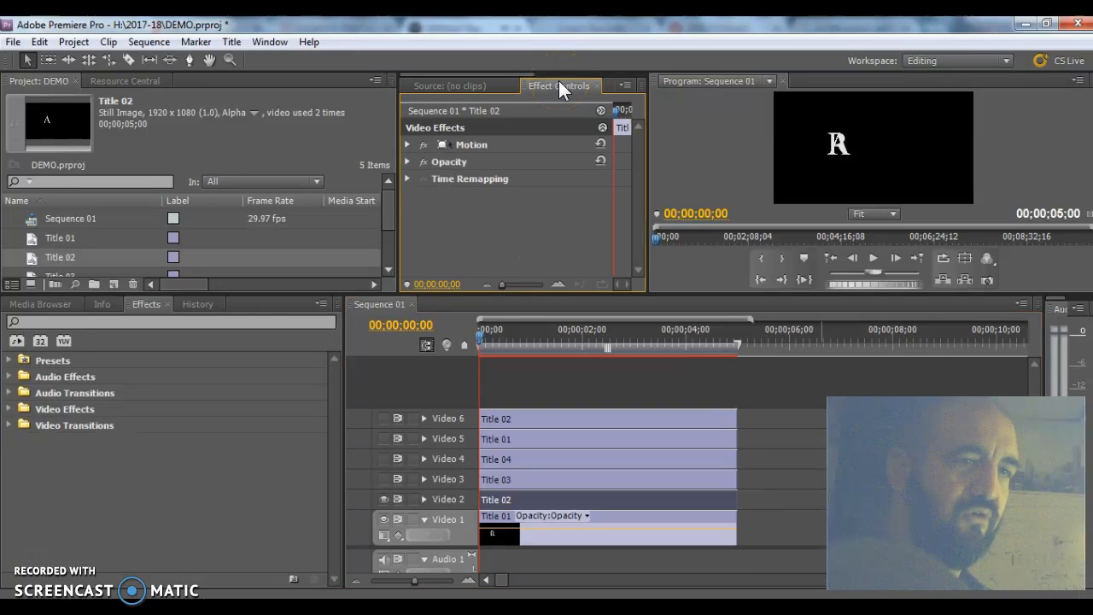
pyautogui.click(408, 144)
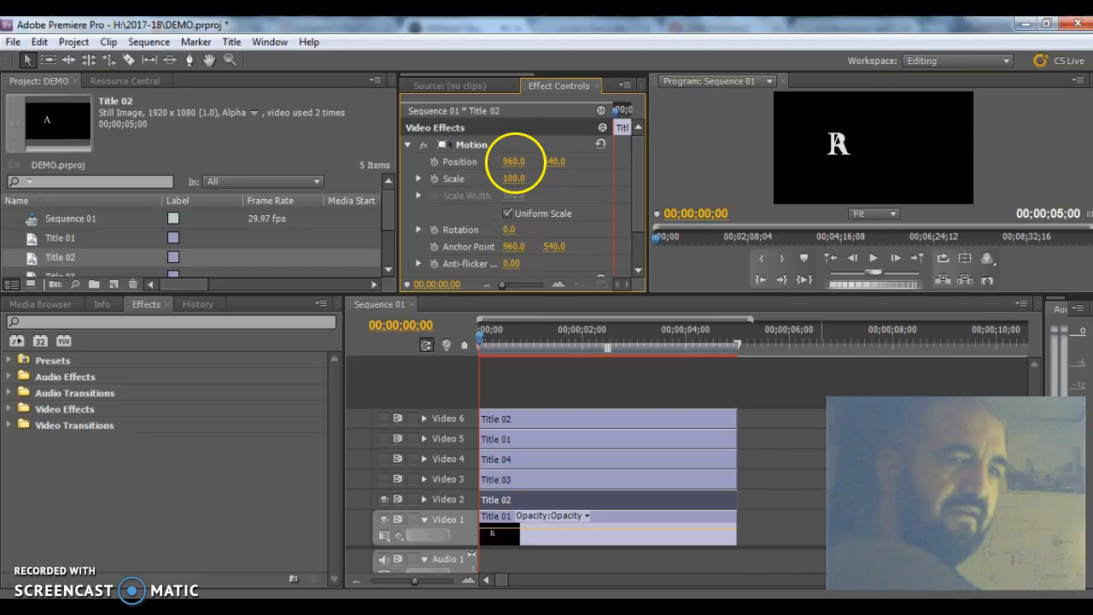
pyautogui.moveTo(517, 162); pyautogui.dragTo(701, 161)
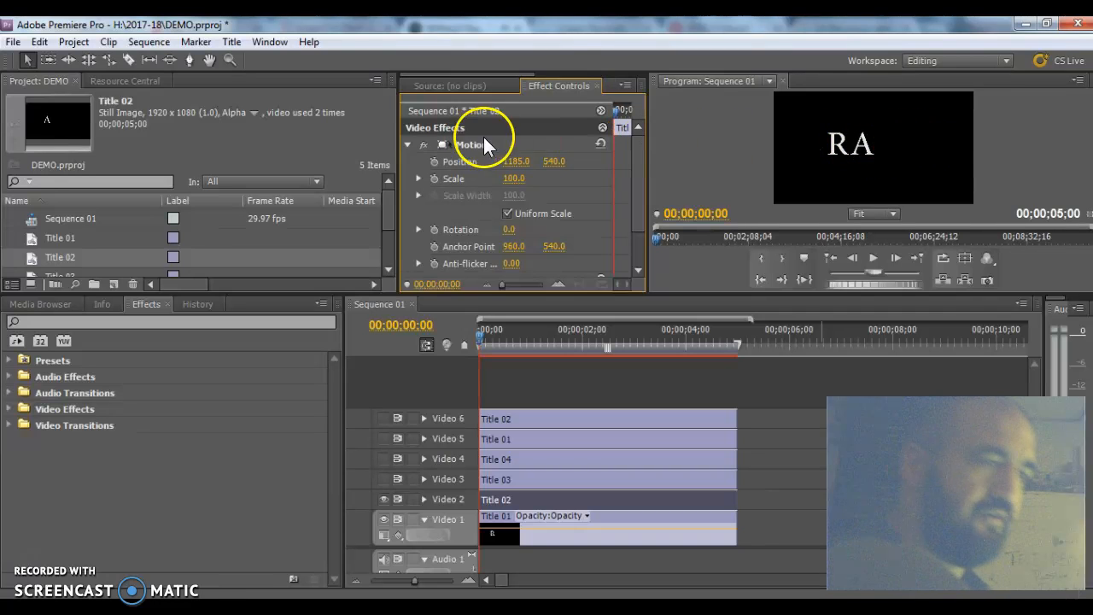
pyautogui.moveTo(512, 162)
pyautogui.mouseDown()
pyautogui.moveTo(539, 159)
pyautogui.moveTo(529, 165)
pyautogui.mouseUp()
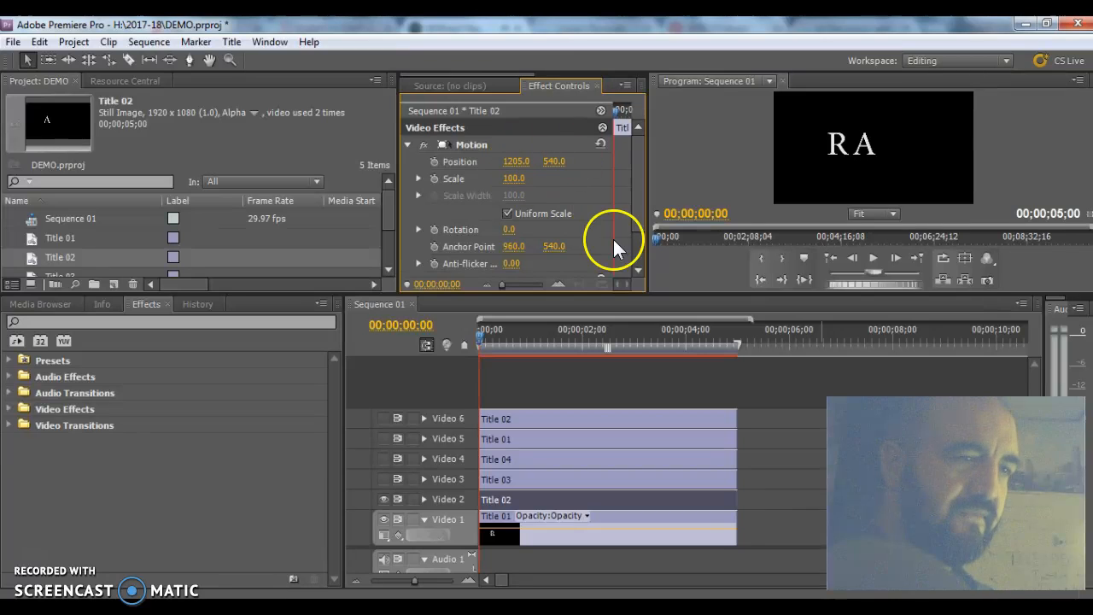
# - Turn on the output of track Video 3 and set Title 03's horizontal Position to 1412, after the A
pyautogui.click(384, 480)
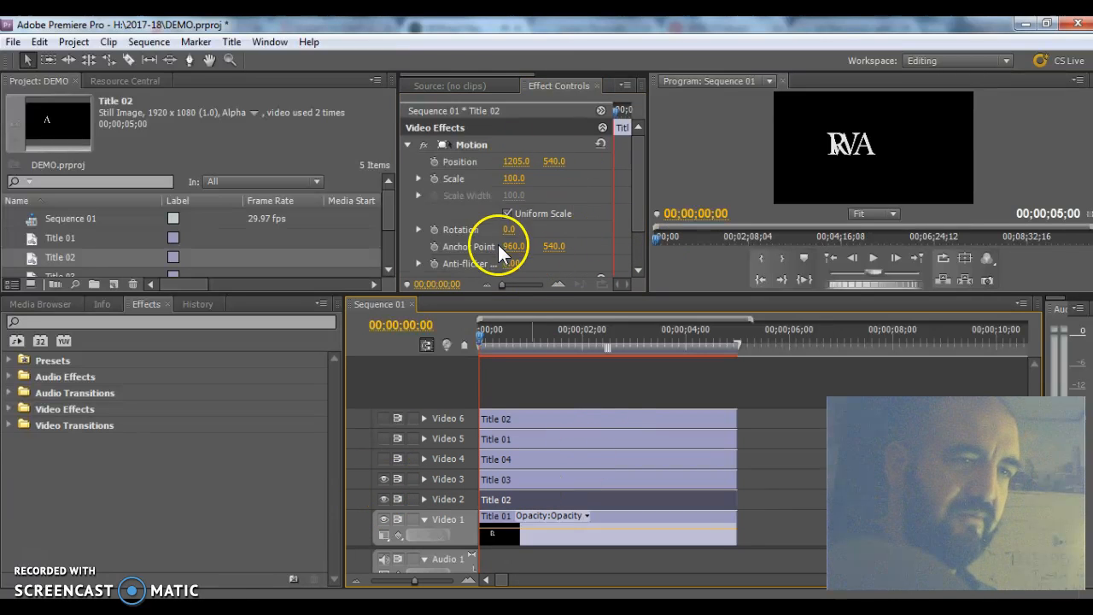
pyautogui.click(549, 482)
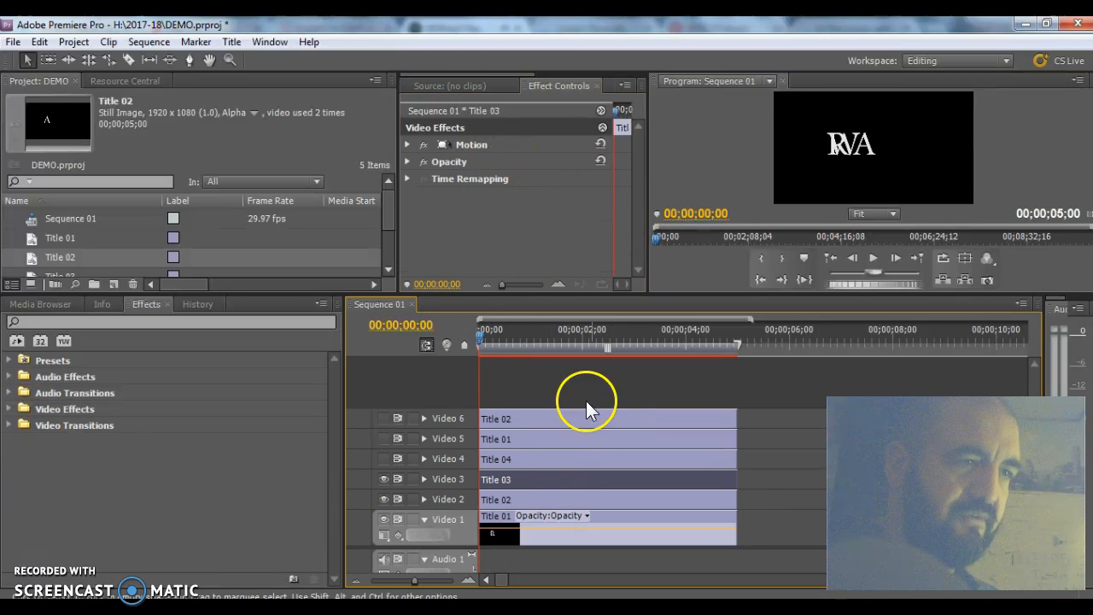
pyautogui.click(407, 144)
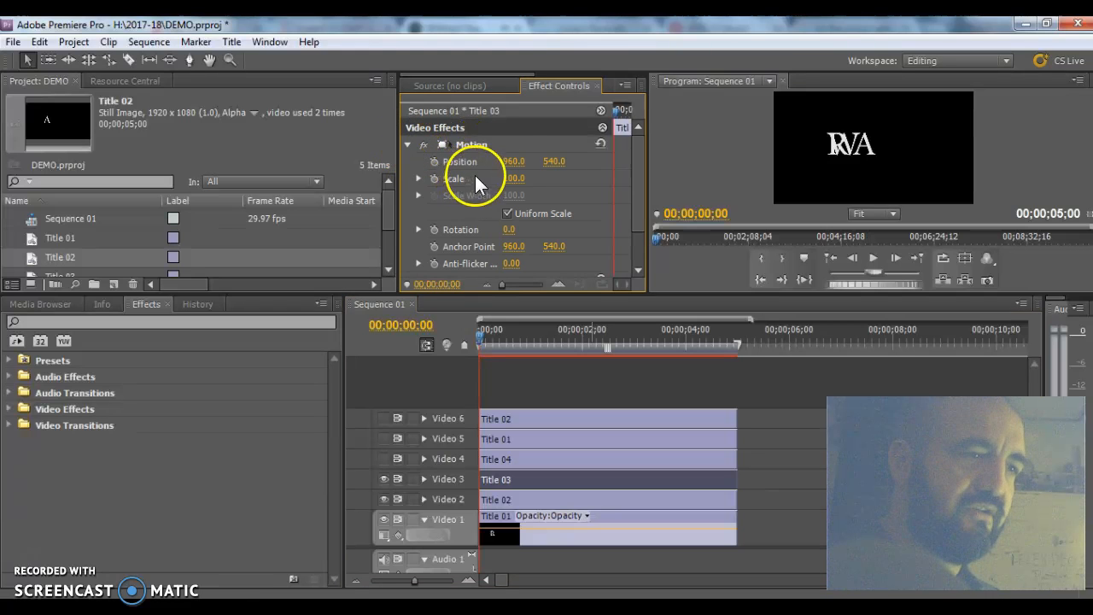
pyautogui.moveTo(516, 161); pyautogui.dragTo(893, 171)
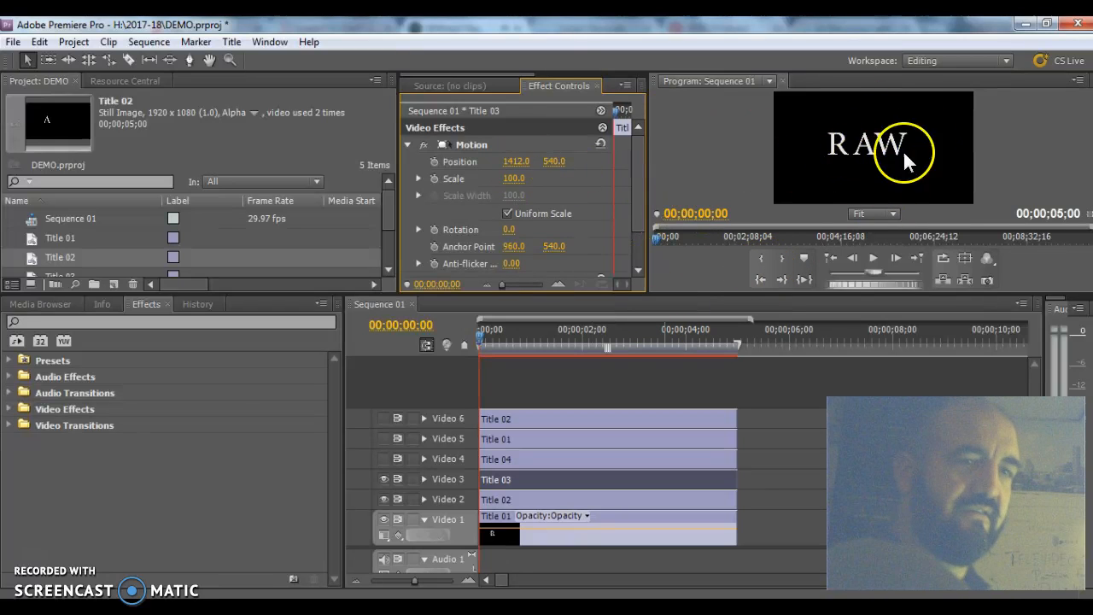
# - Enlarge the program preview and add a Position keyframe to Title 03 at 00;00;01;00
pyautogui.moveTo(600, 293); pyautogui.dragTo(598, 356)
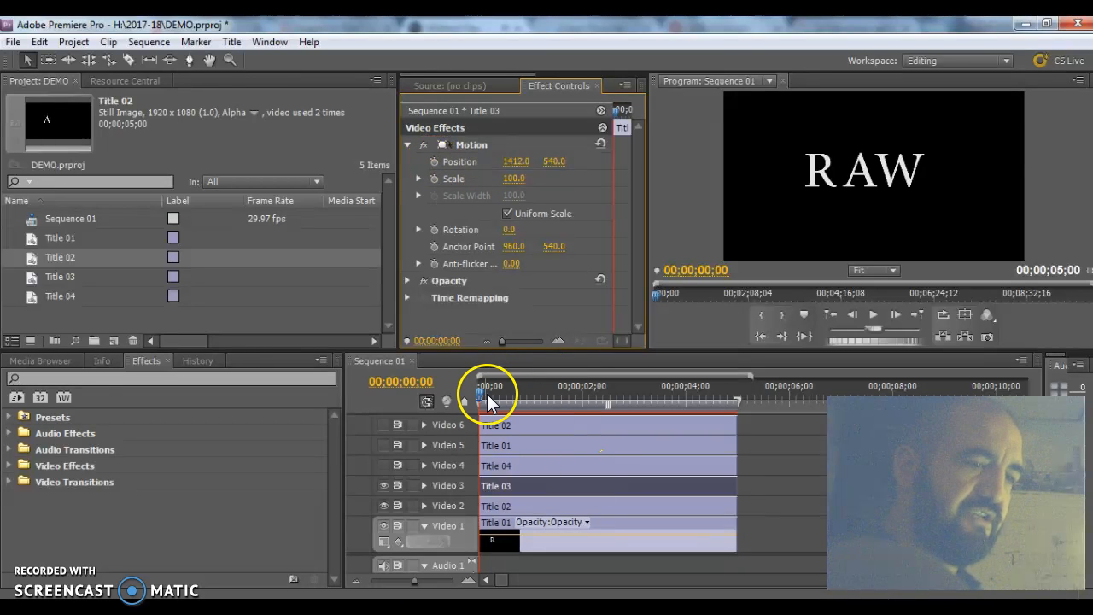
pyautogui.moveTo(481, 398); pyautogui.dragTo(526, 386)
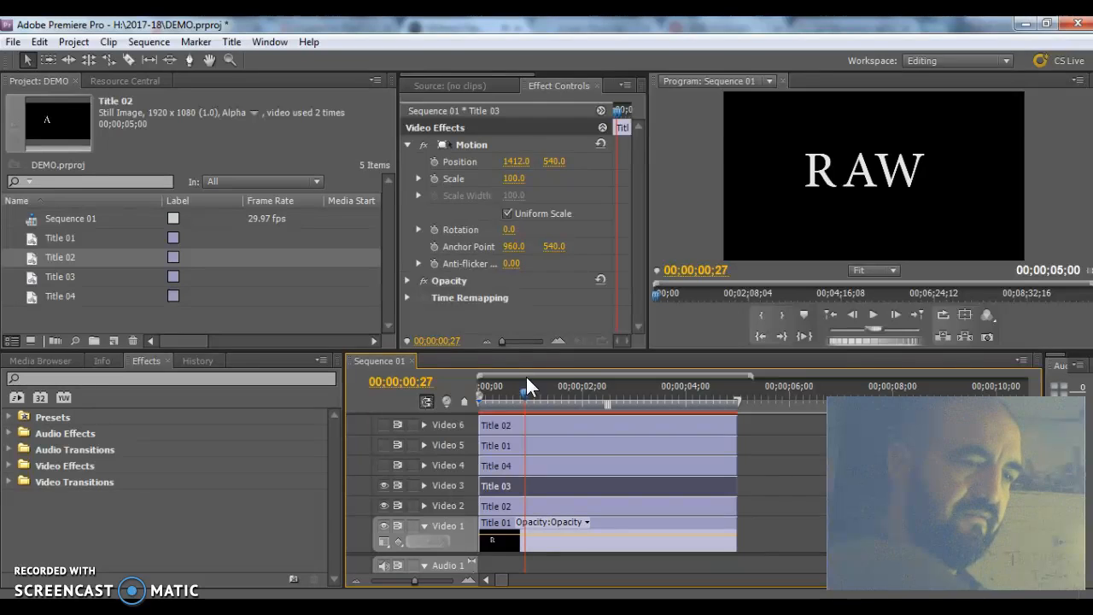
pyautogui.click(526, 394)
pyautogui.click(530, 393)
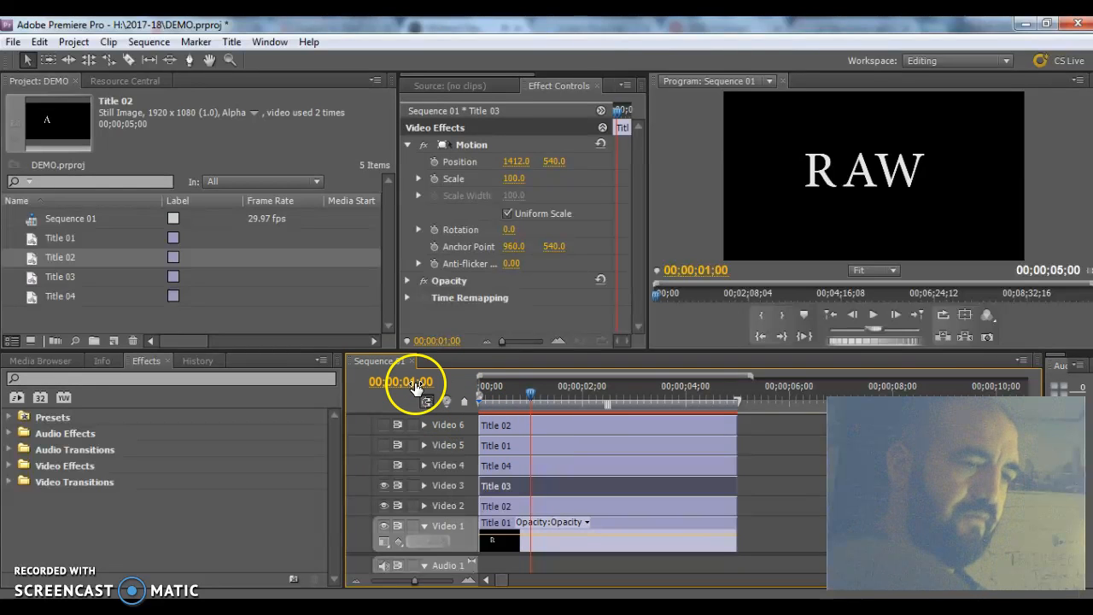
pyautogui.click(433, 161)
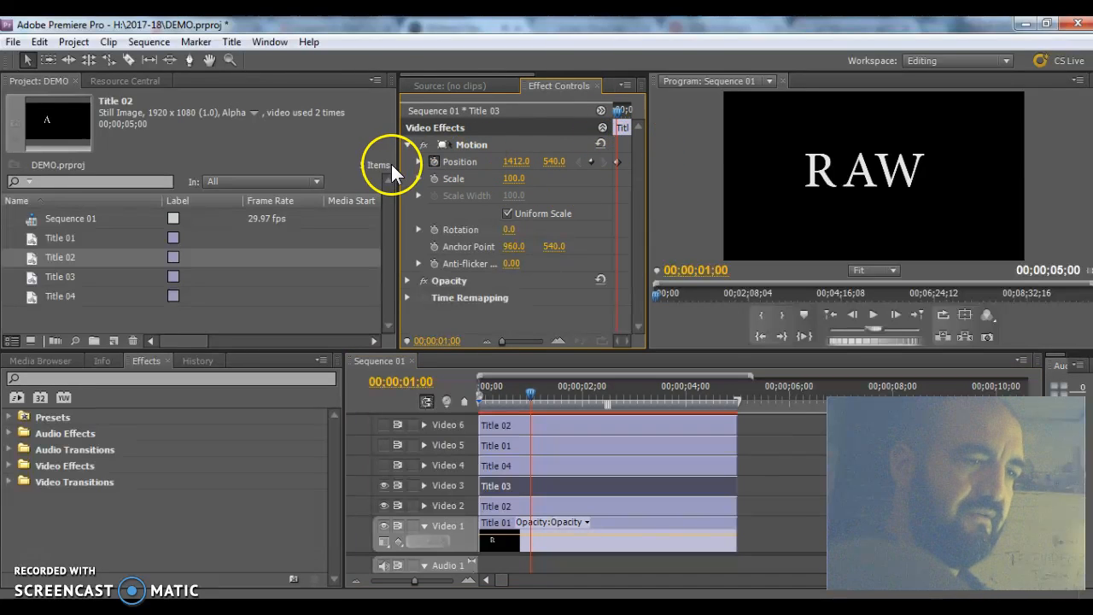
# - Widen the effect controls area and add Position keyframes at 00;00;01;00 to Title 02 on Video 2 and Title 01 on Video 1
pyautogui.moveTo(399, 165); pyautogui.dragTo(172, 175)
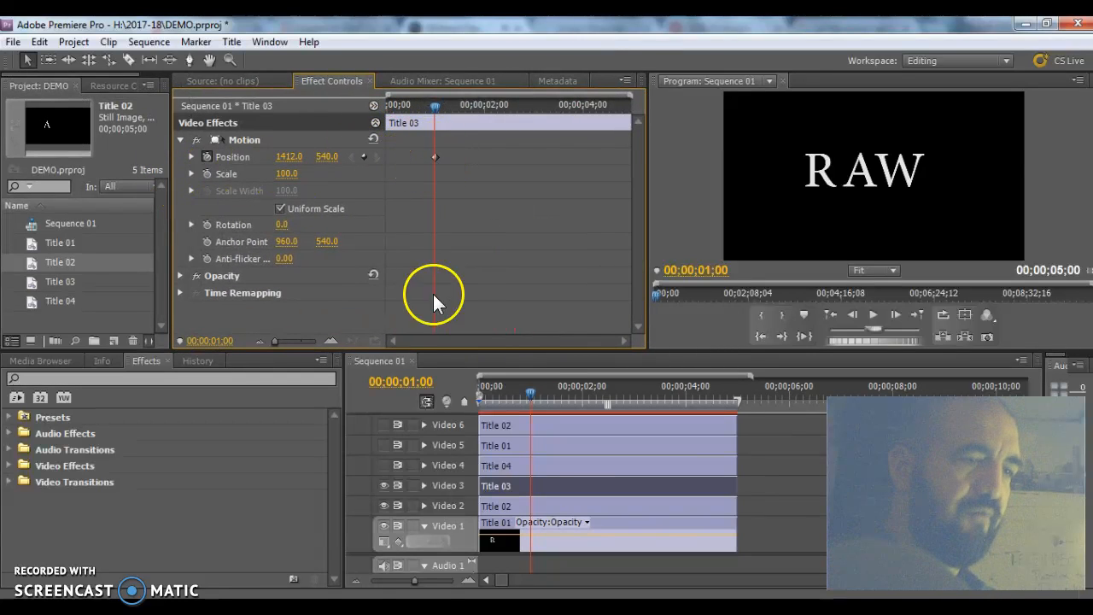
pyautogui.click(511, 506)
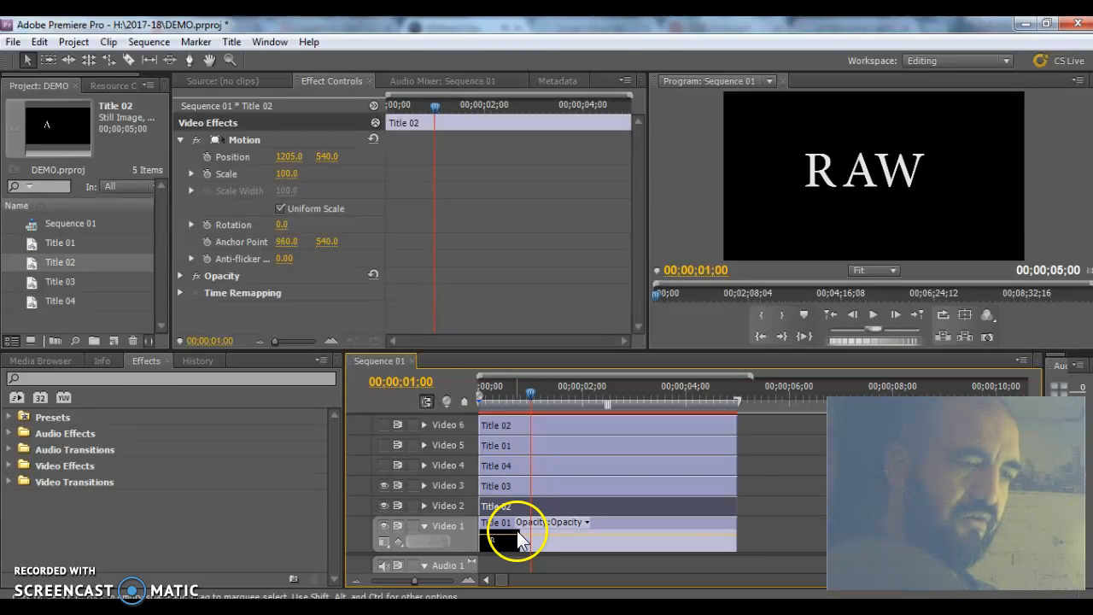
pyautogui.click(206, 157)
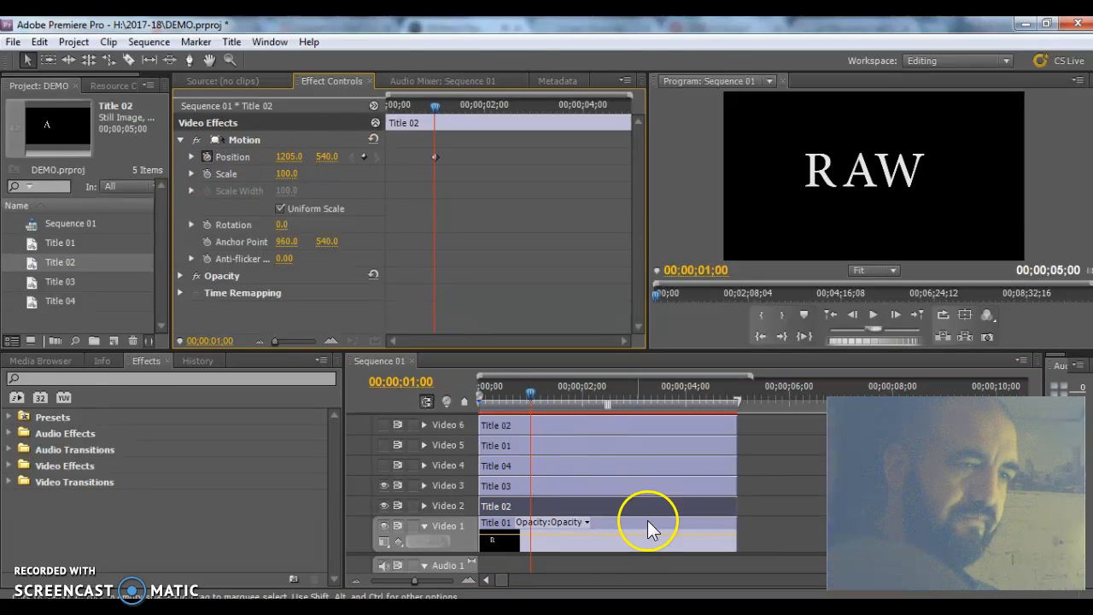
pyautogui.click(600, 542)
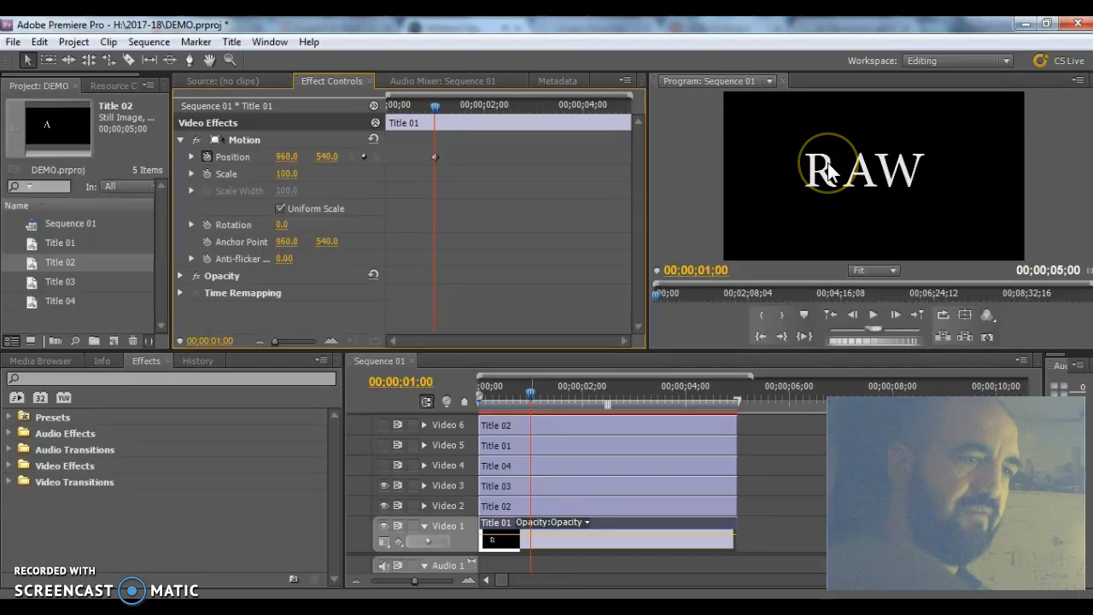
pyautogui.click(423, 130)
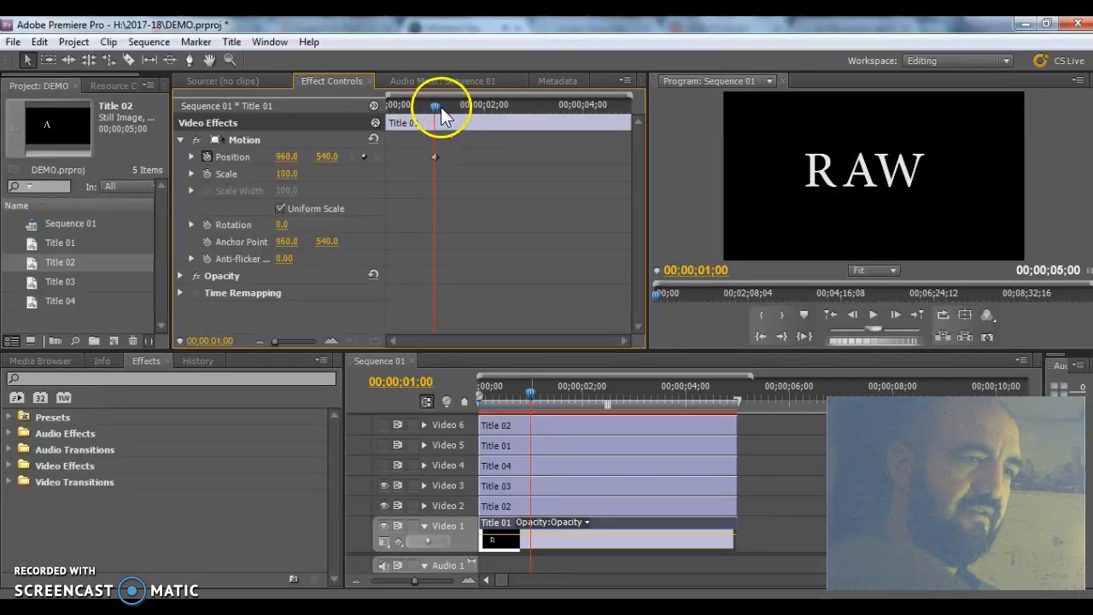
# - At the start of the sequence, set the vertical Position of Title 01 on Video 1 to -85, above the frame
pyautogui.moveTo(436, 107); pyautogui.dragTo(391, 117)
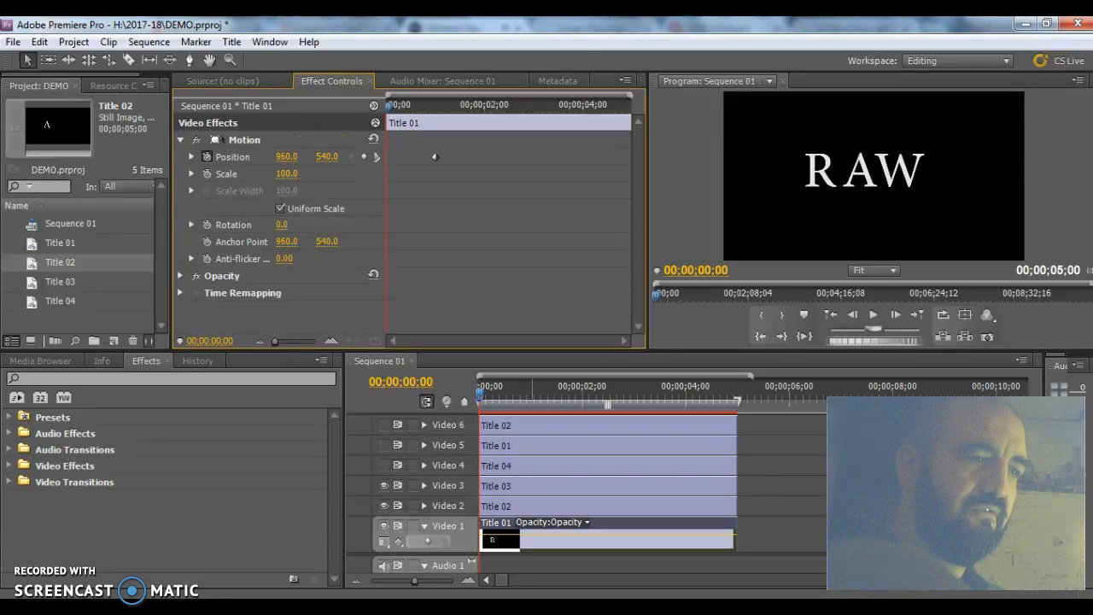
pyautogui.moveTo(327, 156)
pyautogui.mouseDown()
pyautogui.moveTo(176, 159)
pyautogui.moveTo(129, 146)
pyautogui.moveTo(333, 158)
pyautogui.mouseUp()
pyautogui.click(332, 160)
pyautogui.click(331, 157)
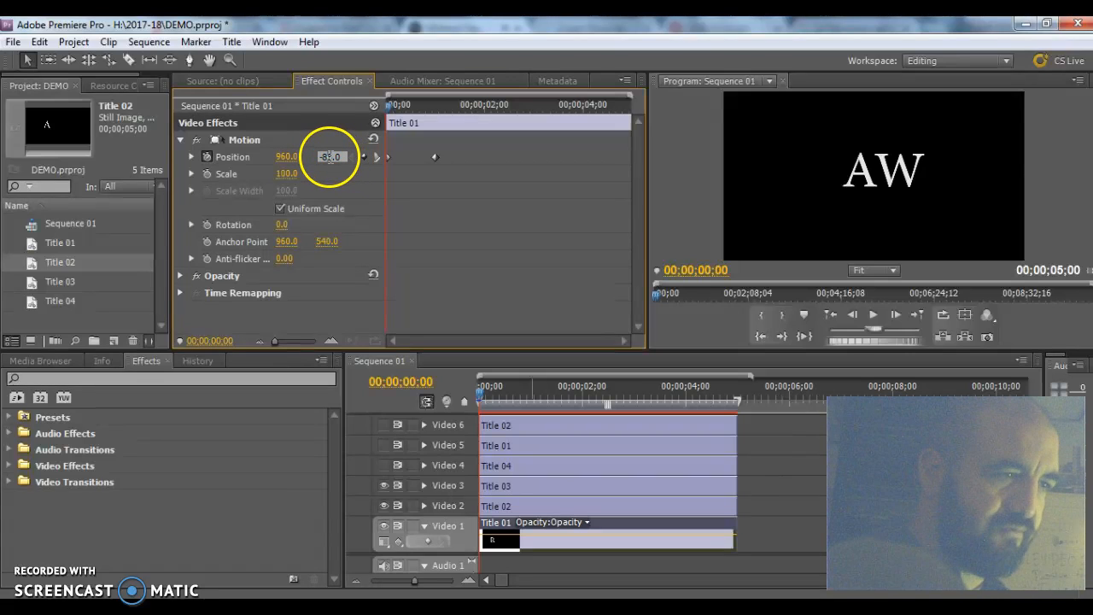
pyautogui.doubleClick(330, 157)
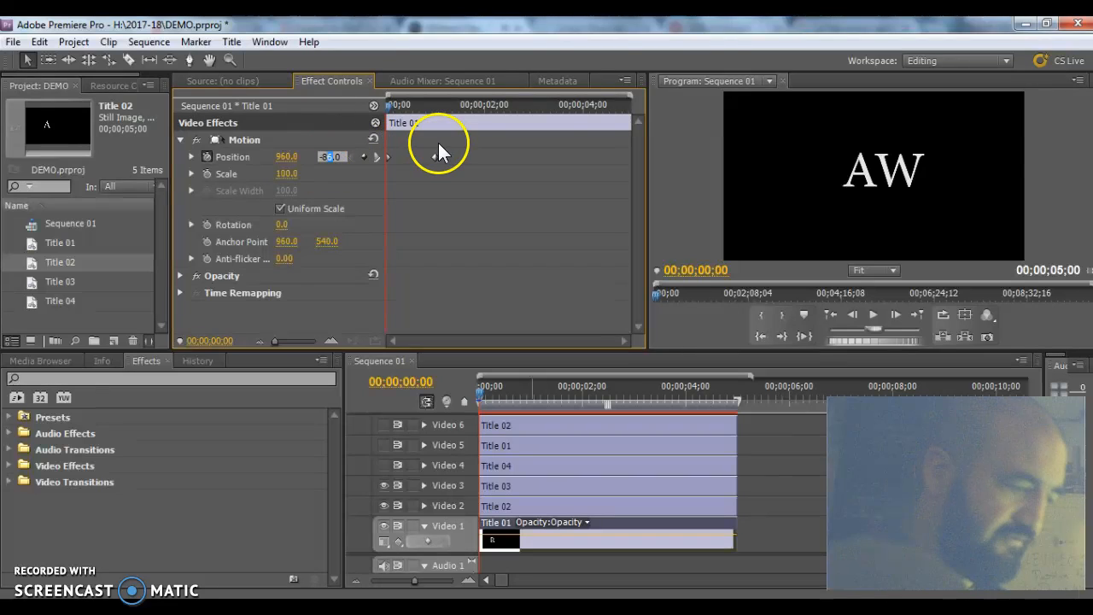
pyautogui.write('-85')
pyautogui.press('Return')
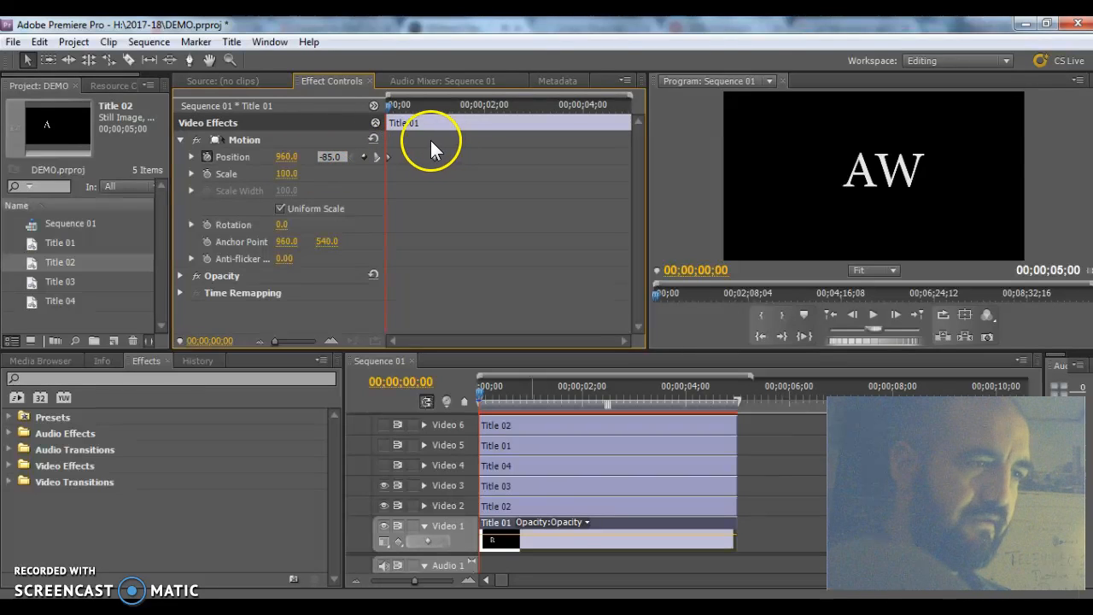
# - Set the vertical Position of Title 02 on Video 2 to -85 at the start of the sequence
pyautogui.click(538, 506)
pyautogui.click(328, 156)
pyautogui.write('-85')
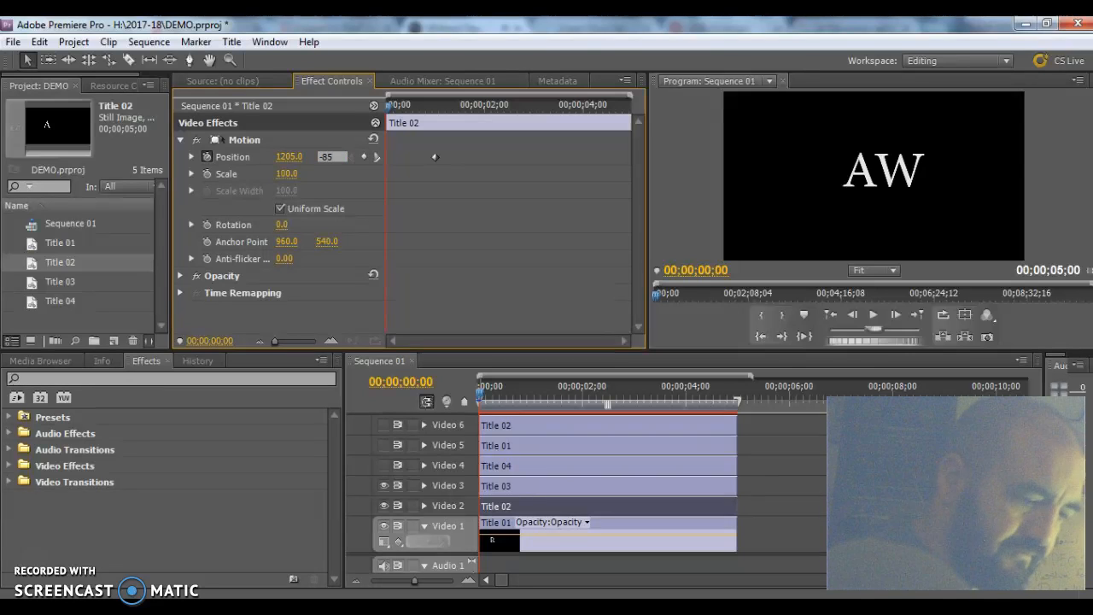
pyautogui.press('Return')
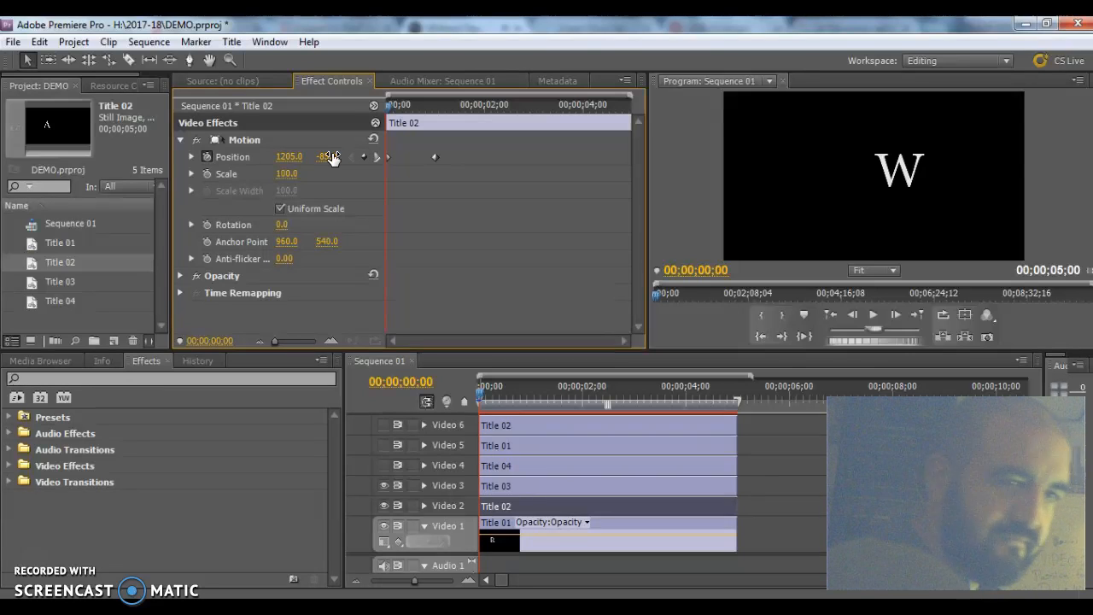
# - Set the vertical Position of Title 03 on Video 3 to -85 at the start and play back the letter drop
pyautogui.click(498, 487)
pyautogui.click(328, 157)
pyautogui.write('-')
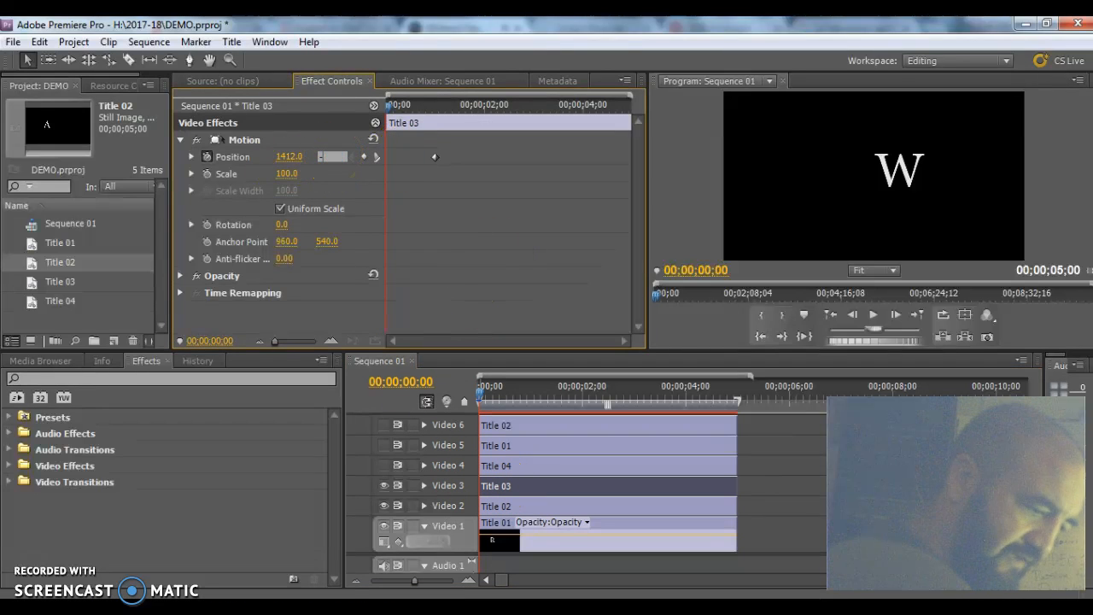
pyautogui.write('85')
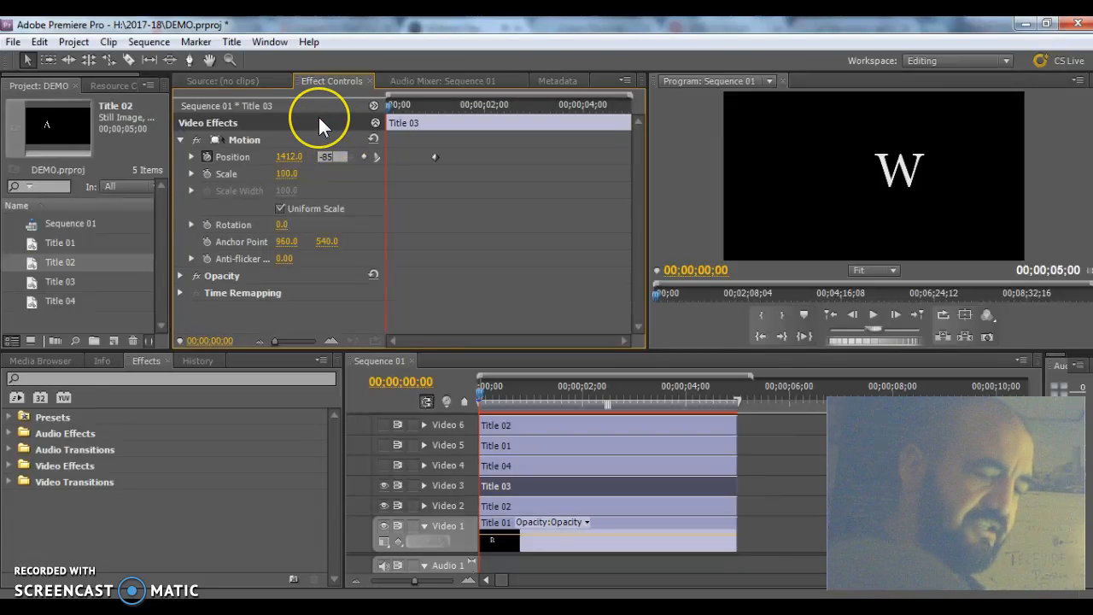
pyautogui.press('Return')
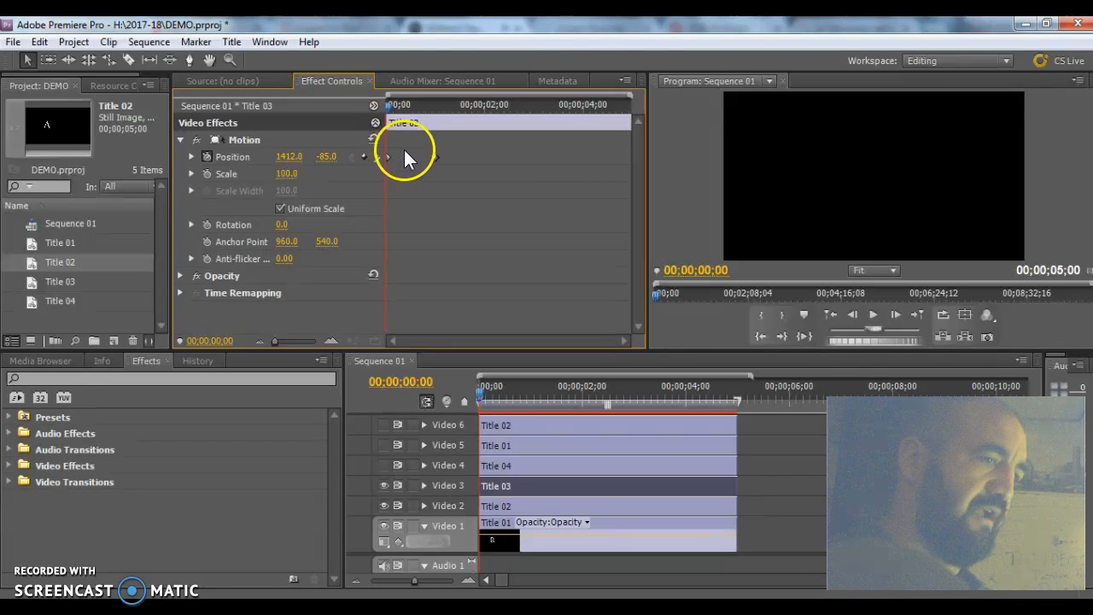
pyautogui.press('space')
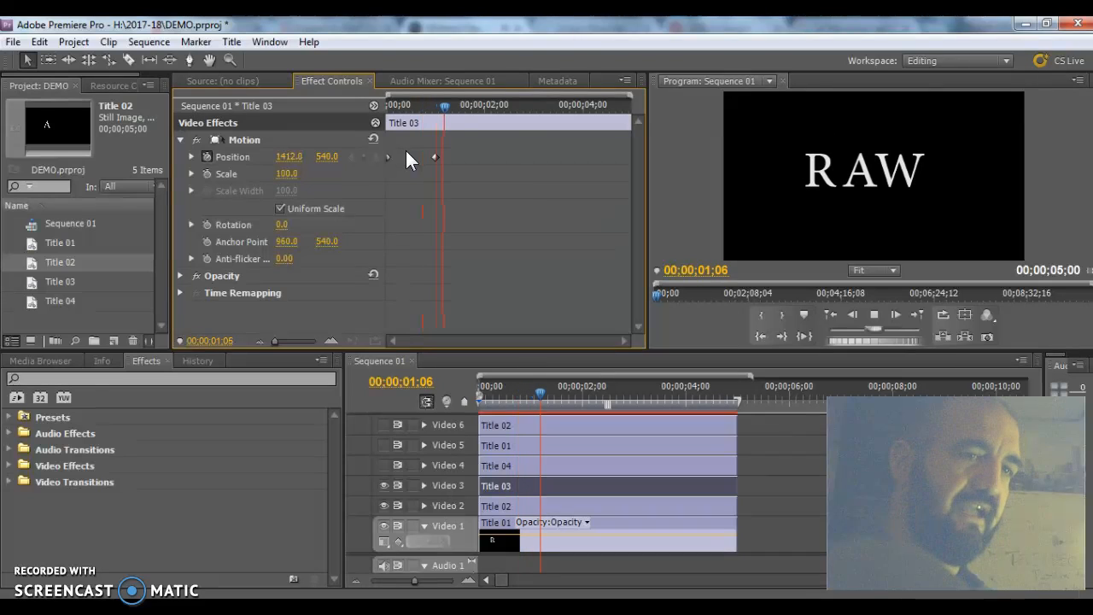
# - Add a Position keyframe to Title 03 on Video 3 at 00;00;02;00 to hold the letter in place
pyautogui.moveTo(445, 106); pyautogui.dragTo(510, 117)
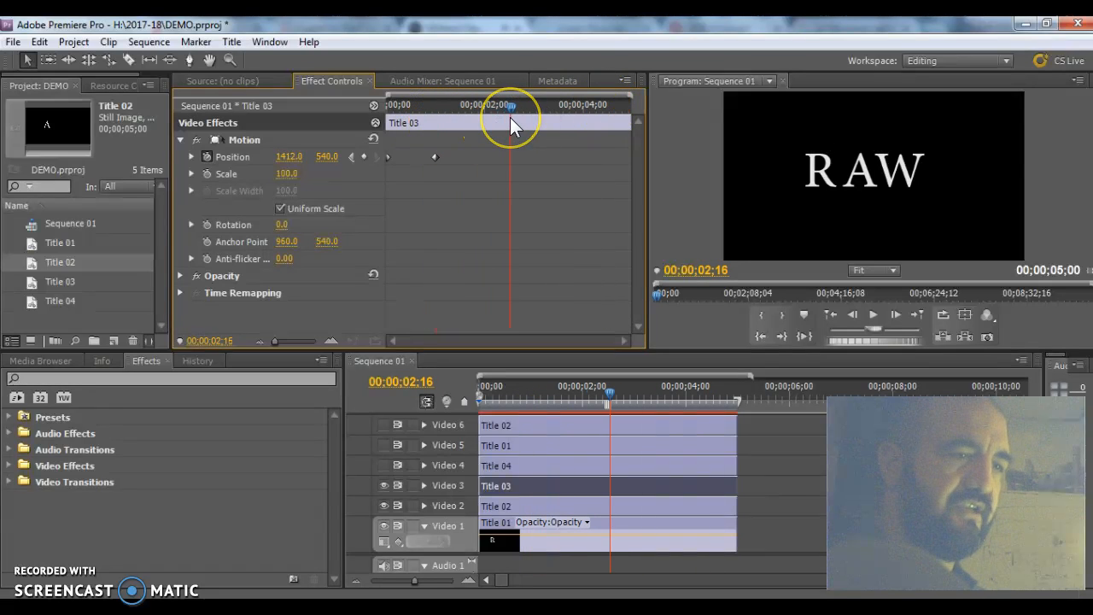
pyautogui.moveTo(437, 124); pyautogui.dragTo(485, 101)
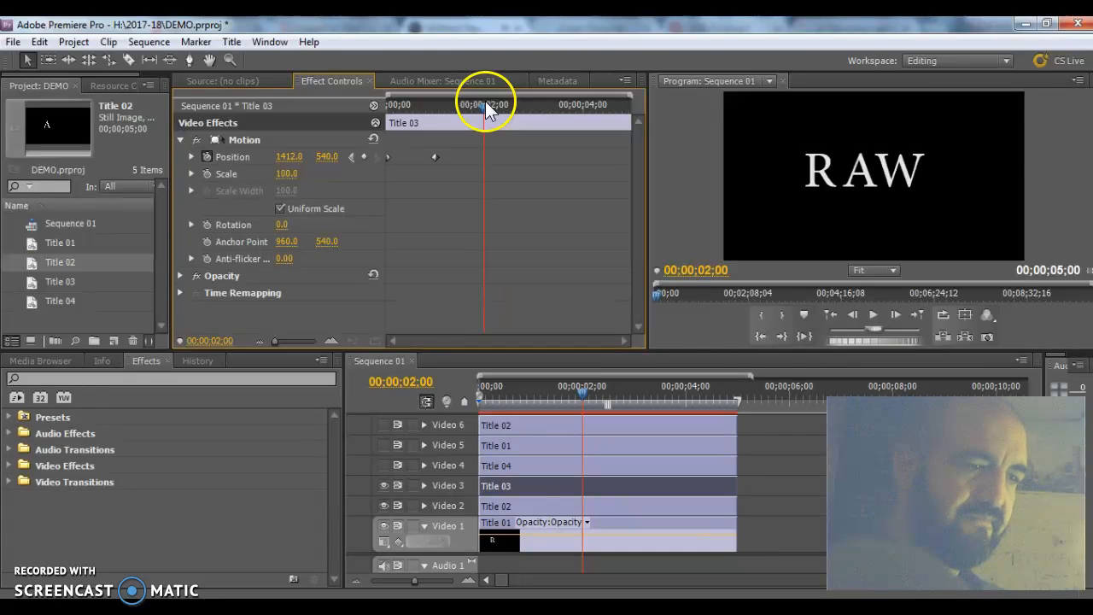
pyautogui.click(365, 158)
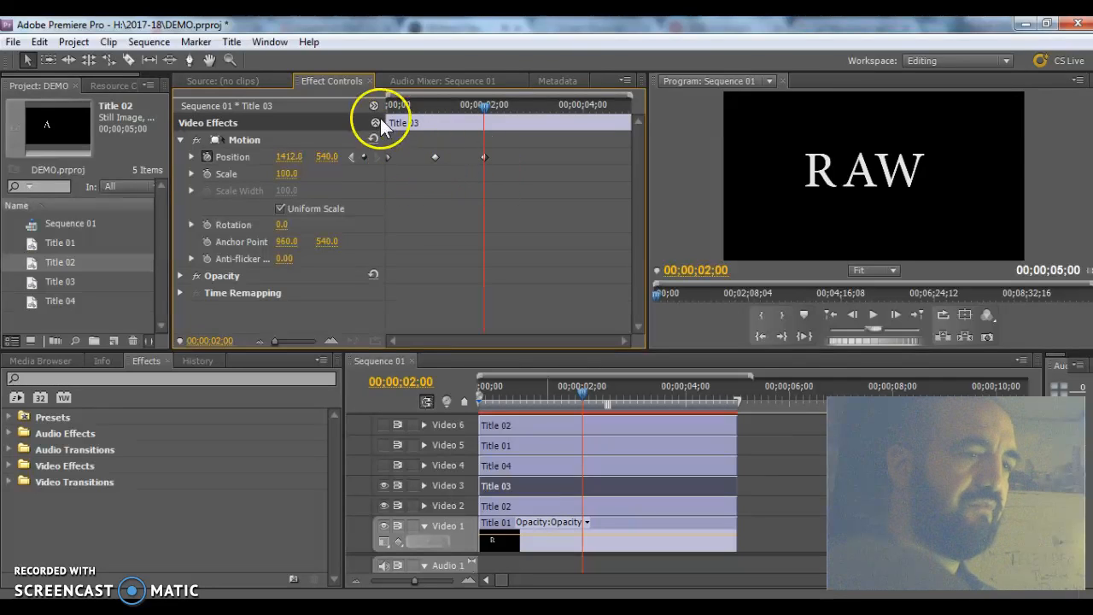
# - Return the playhead to exactly 00;00;02;00 and add Position keyframes there to Title 02 on Video 2 and Title 01 on Video 1
pyautogui.moveTo(401, 104); pyautogui.dragTo(526, 107)
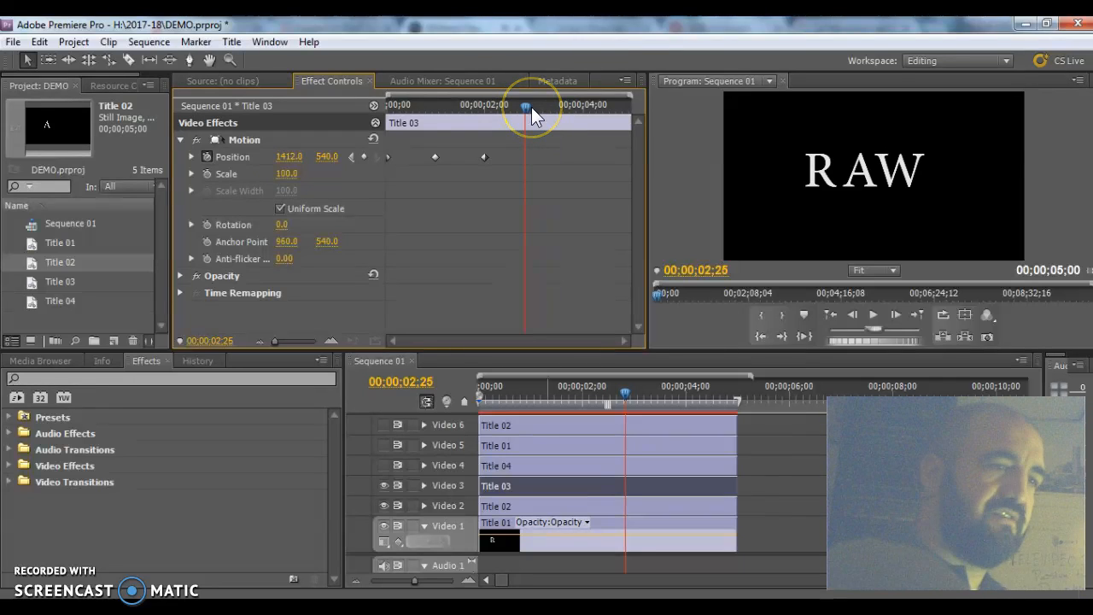
pyautogui.click(448, 96)
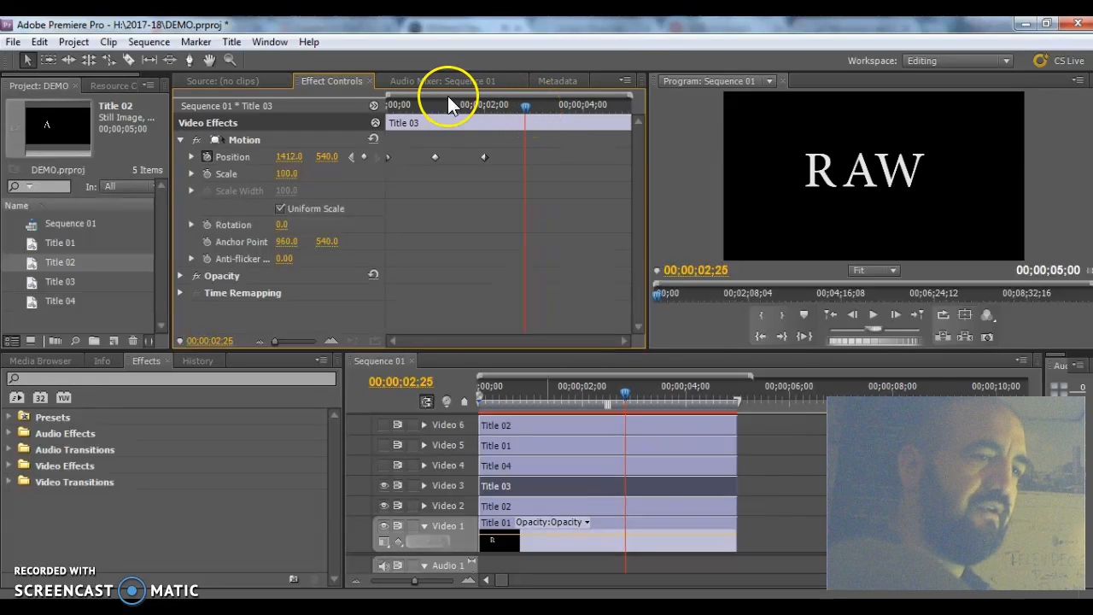
pyautogui.moveTo(436, 106); pyautogui.dragTo(488, 98)
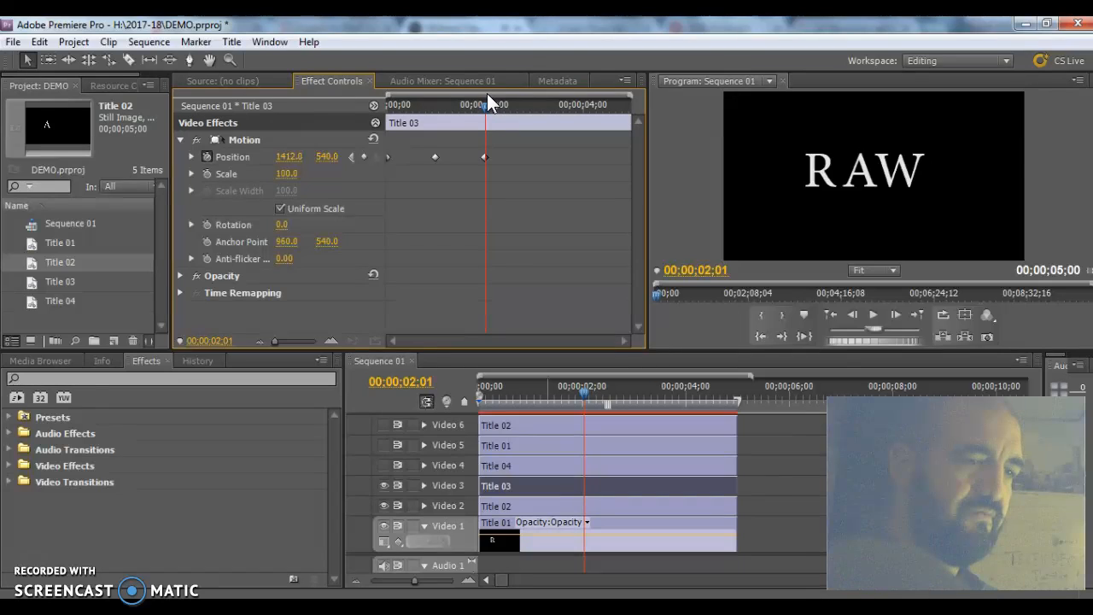
pyautogui.click(427, 380)
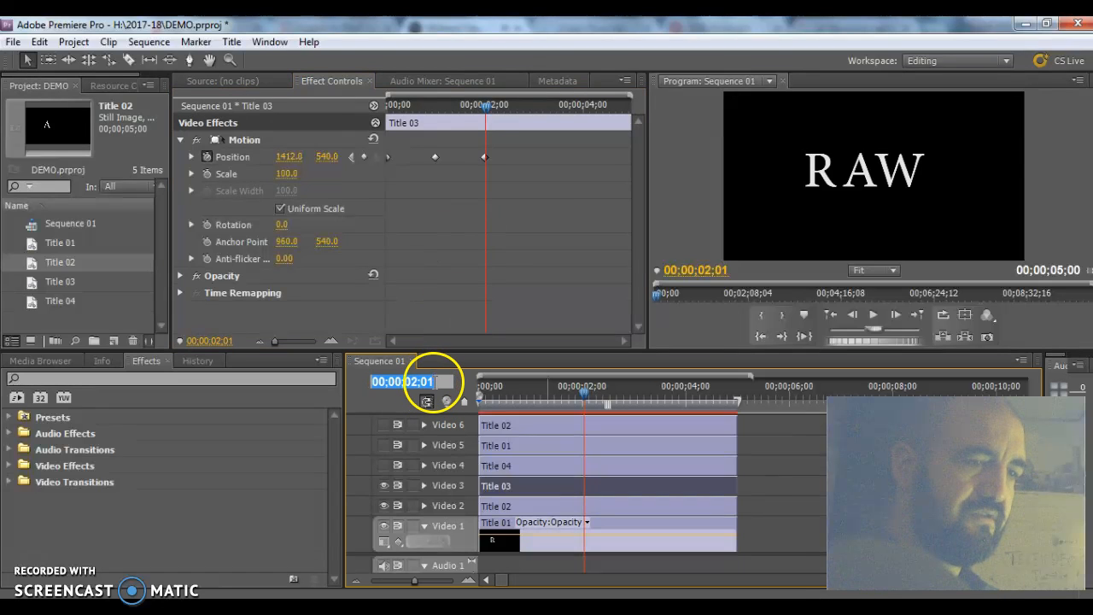
pyautogui.moveTo(428, 381); pyautogui.dragTo(436, 381)
pyautogui.write('0')
pyautogui.press('Return')
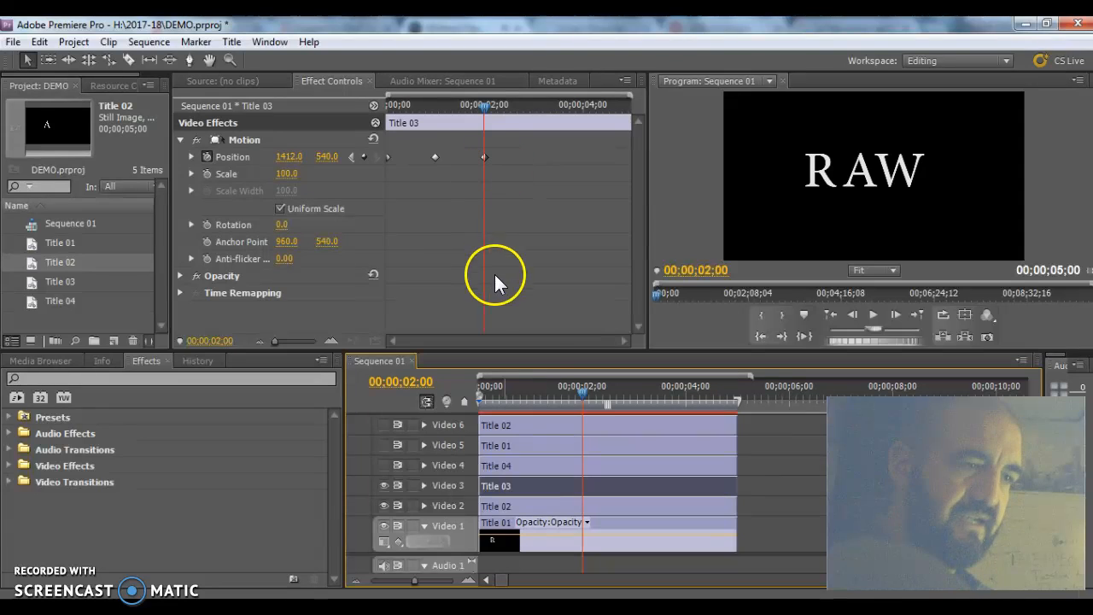
pyautogui.click(484, 157)
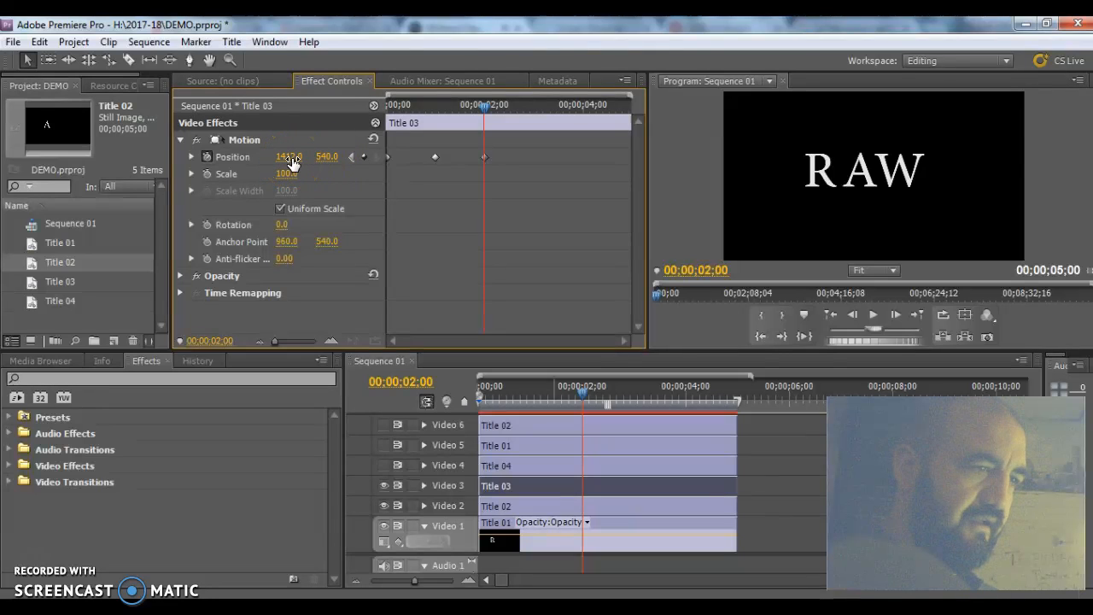
pyautogui.click(524, 505)
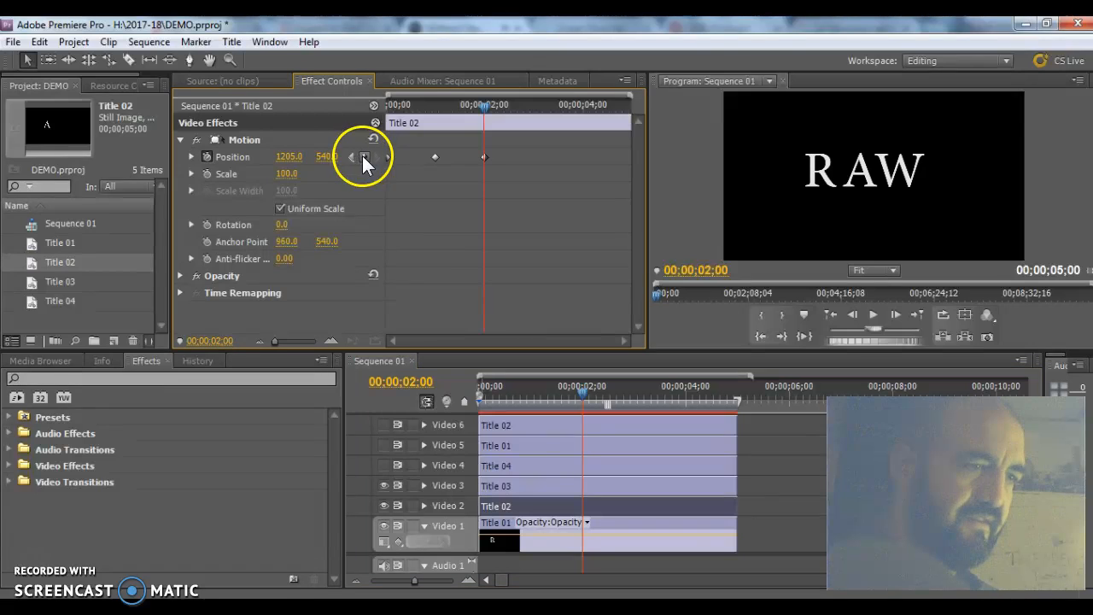
pyautogui.click(573, 542)
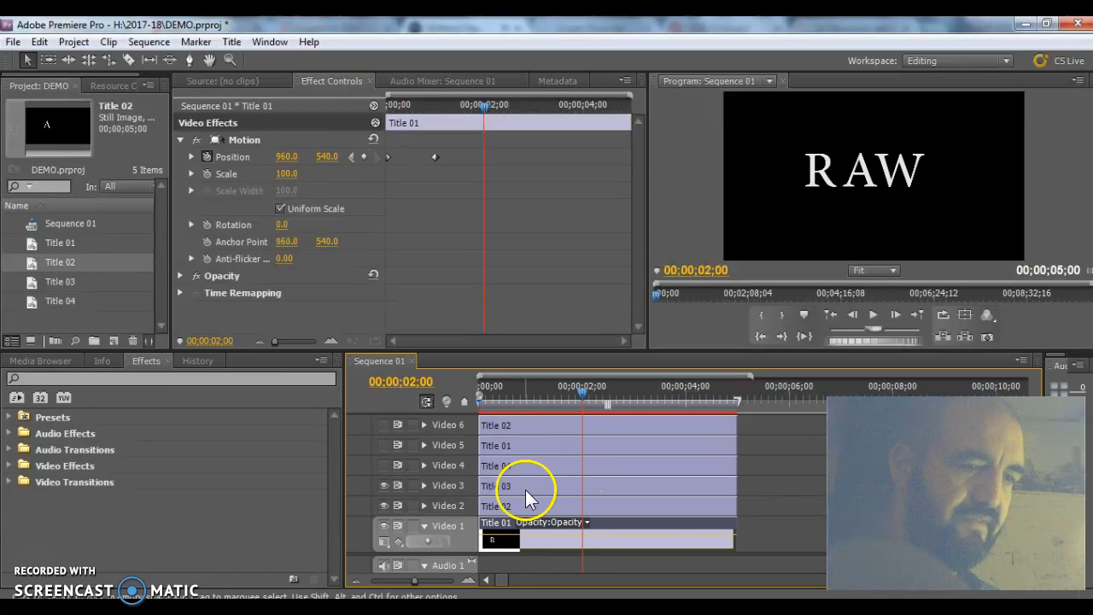
pyautogui.click(363, 158)
# - At 00;00;03;00, set the vertical Position of Title 03 on Video 3 to 1238 so the W drops below the frame
pyautogui.moveTo(487, 107); pyautogui.dragTo(539, 104)
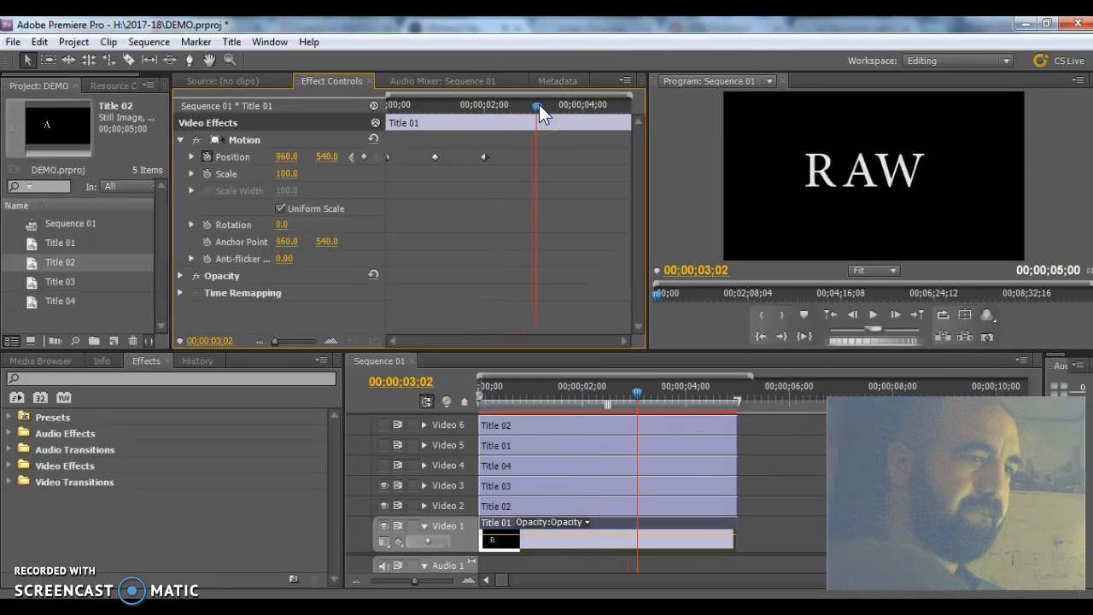
pyautogui.moveTo(539, 104); pyautogui.dragTo(537, 102)
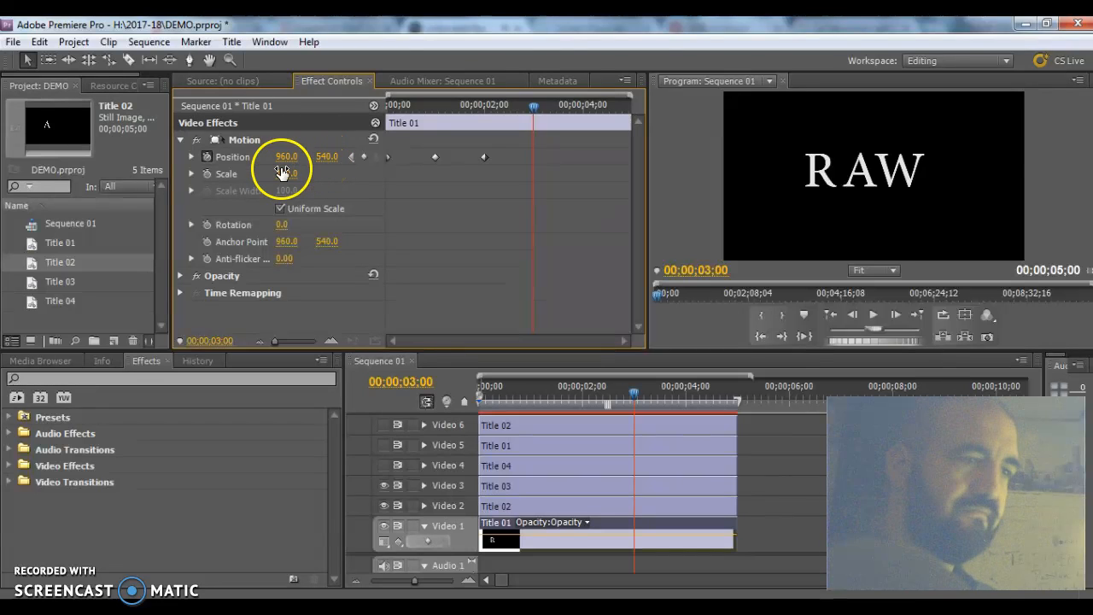
pyautogui.moveTo(332, 159); pyautogui.dragTo(501, 188)
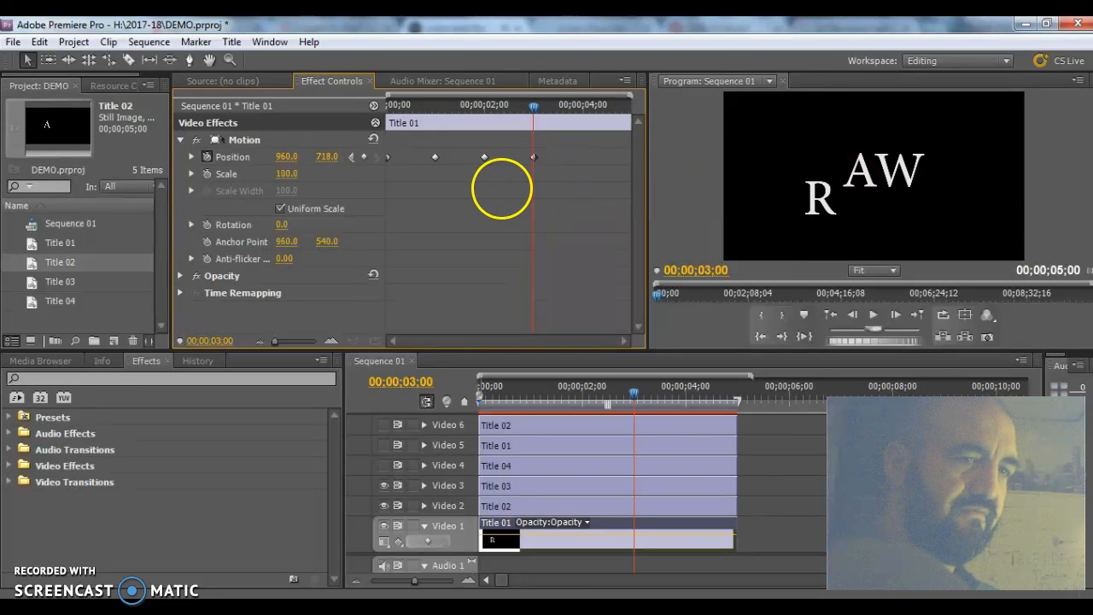
pyautogui.hotkey('ctrl', 'z')
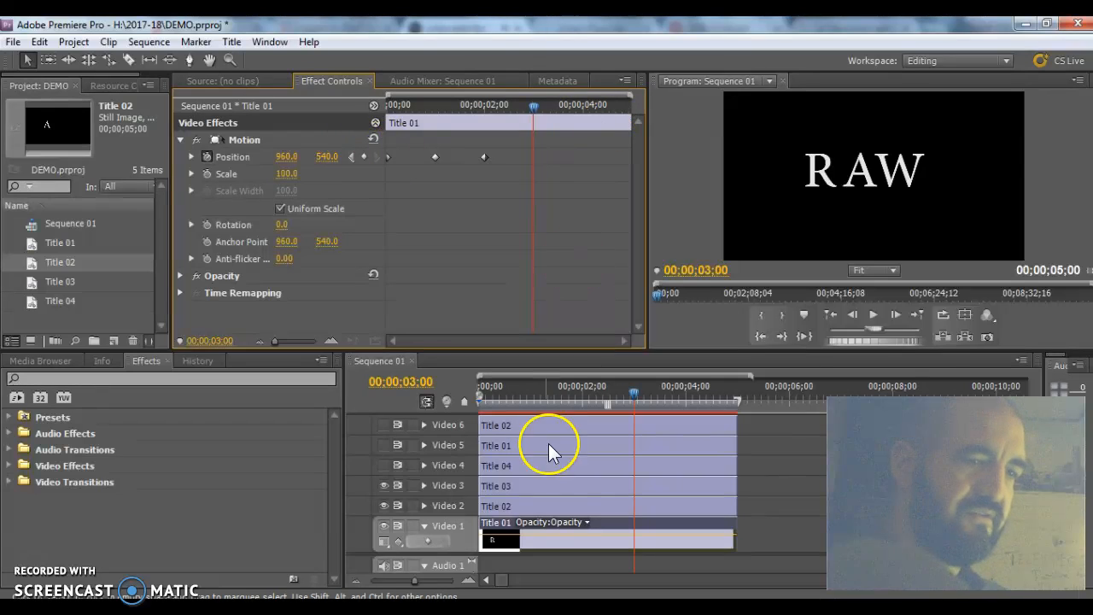
pyautogui.click(564, 487)
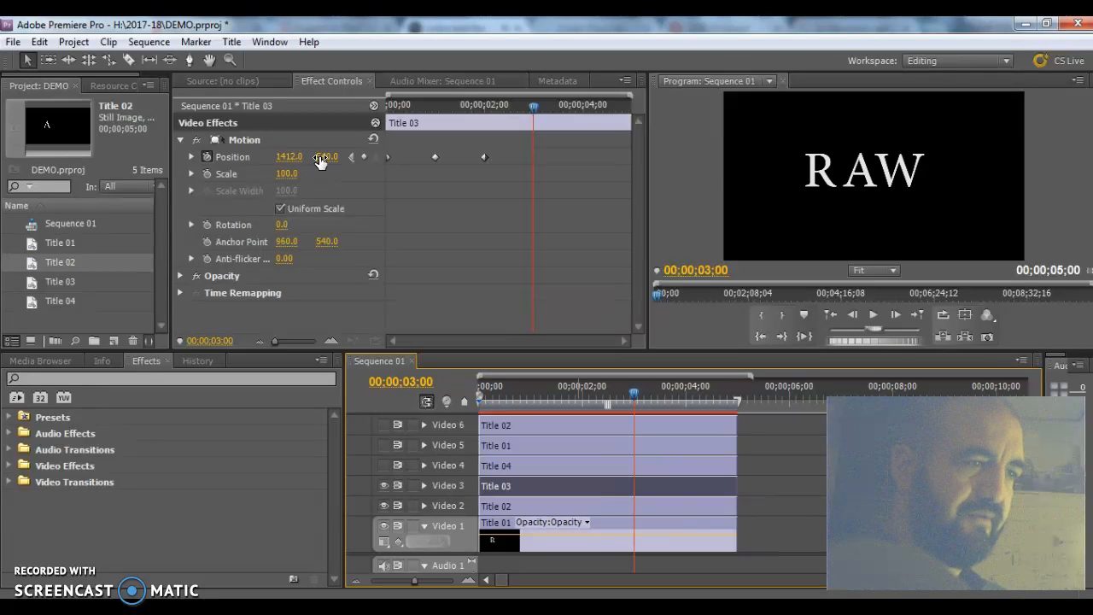
pyautogui.moveTo(326, 160); pyautogui.dragTo(903, 152)
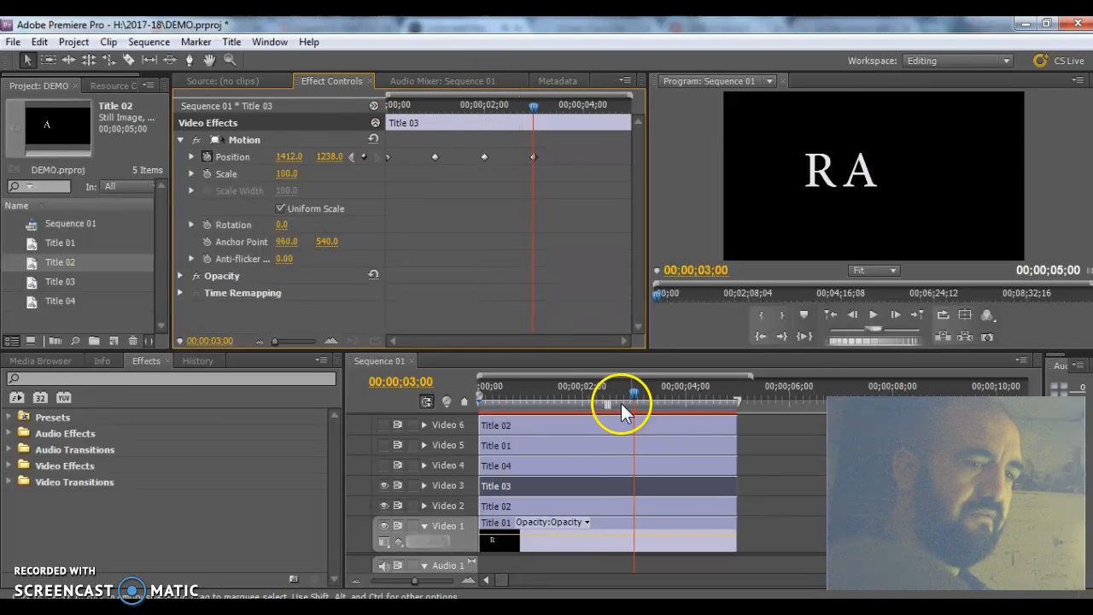
# - Check which letter Video 2 holds, then set the horizontal Position of Title 01 on Video 1 to 1217 at 00;00;03;00
pyautogui.click(605, 506)
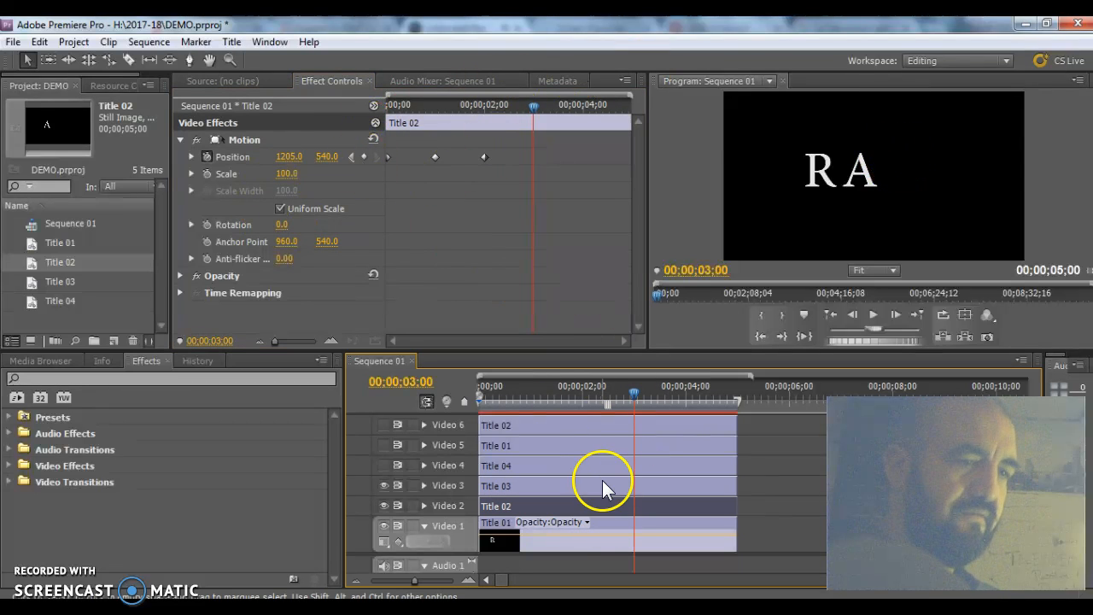
pyautogui.click(385, 505)
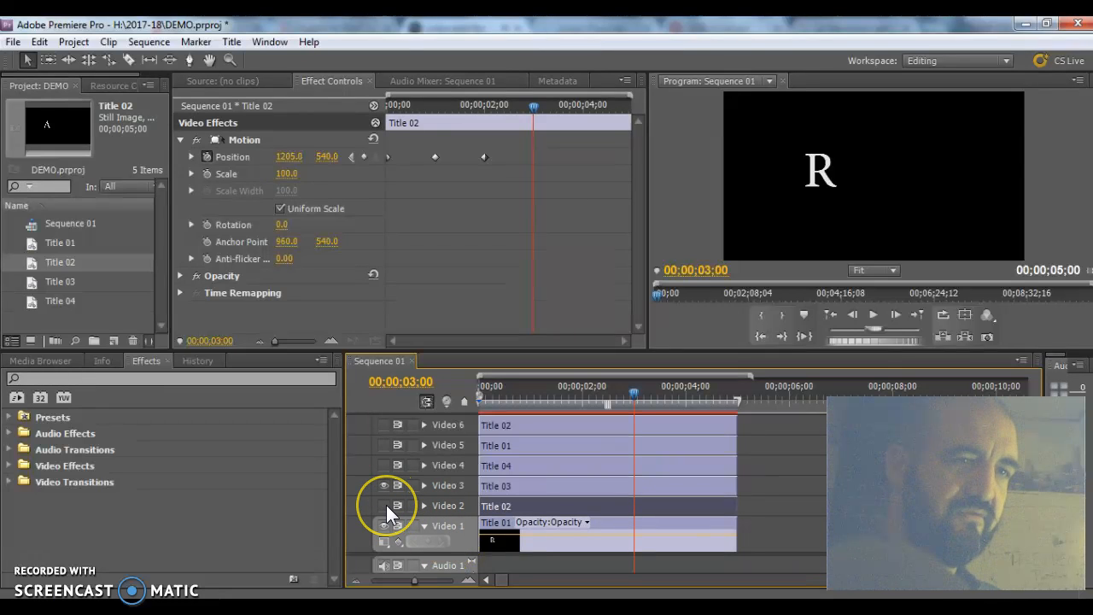
pyautogui.click(386, 506)
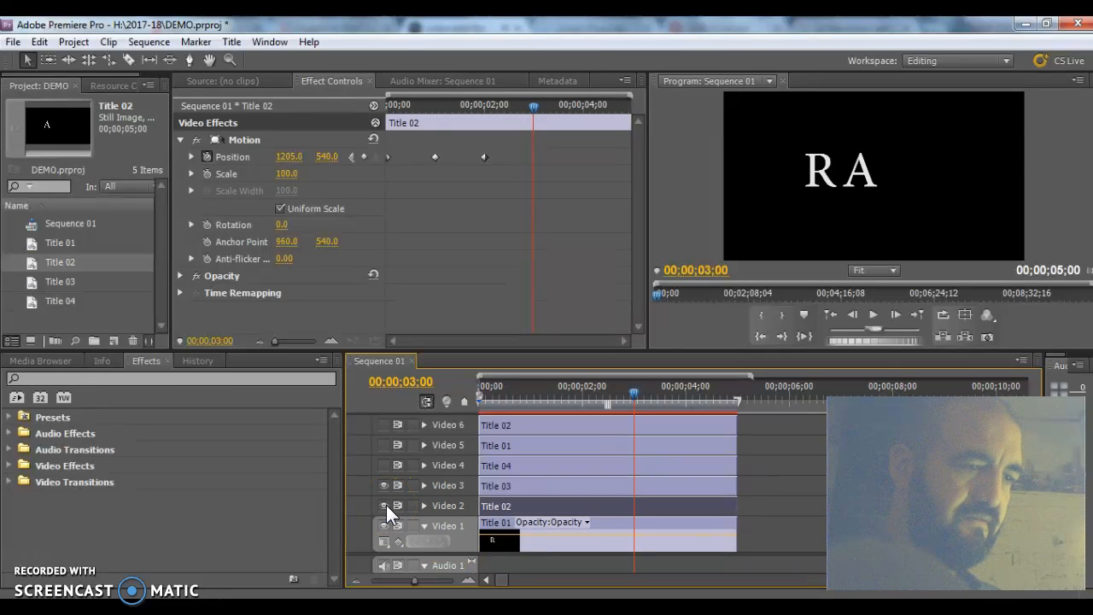
pyautogui.click(627, 525)
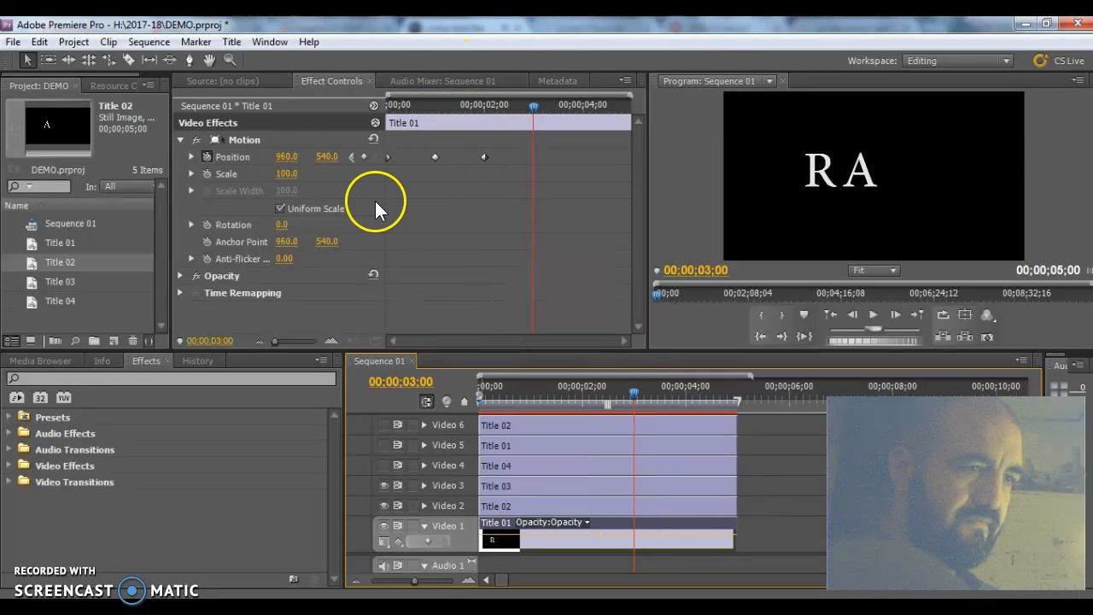
pyautogui.moveTo(296, 157); pyautogui.dragTo(510, 159)
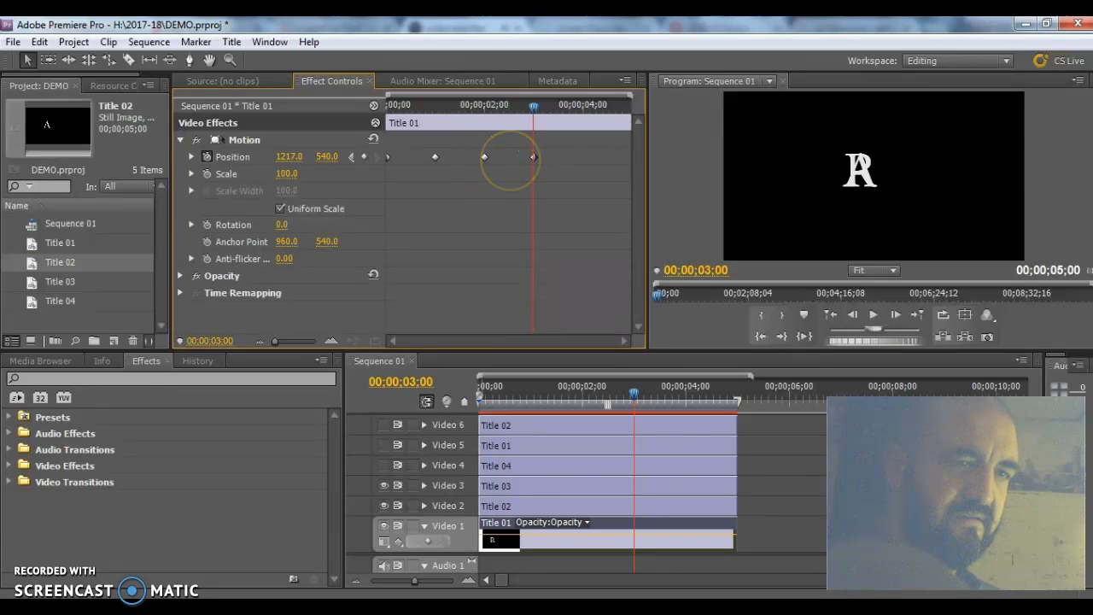
# - Set the horizontal Position of Title 02 on Video 2 to 955 at 00;00;03;00, placing the A before the R
pyautogui.click(549, 506)
pyautogui.moveTo(296, 150); pyautogui.dragTo(90, 185)
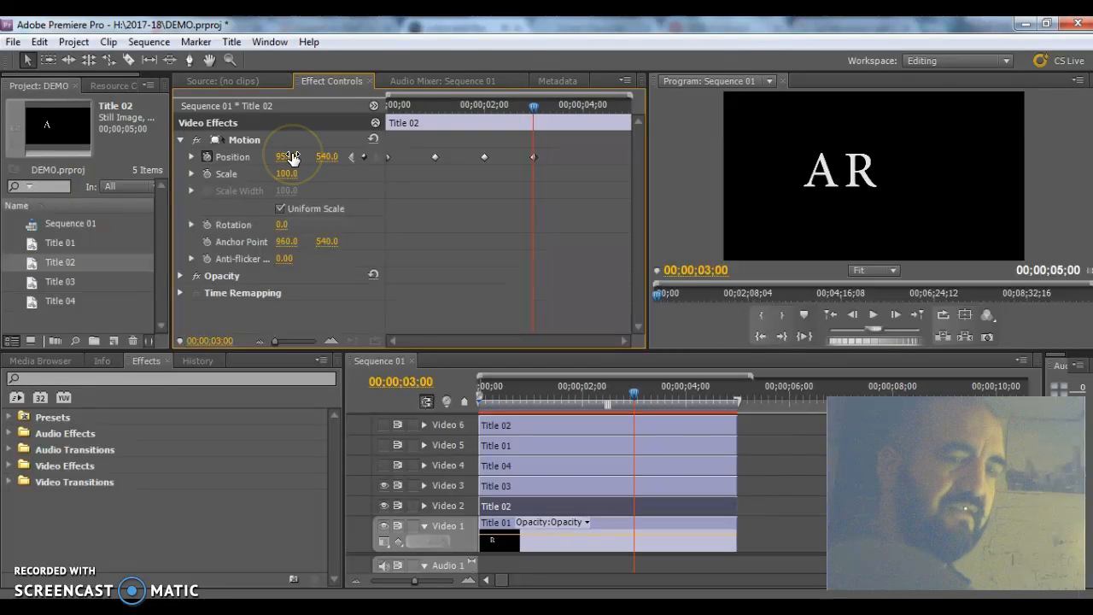
pyautogui.click(439, 483)
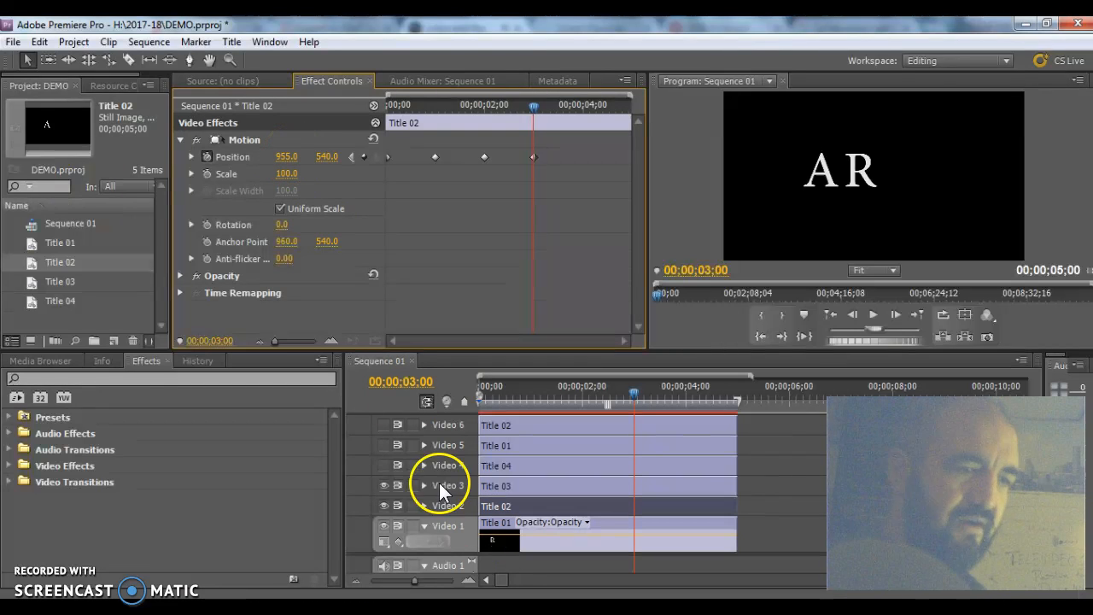
# - Show Video 4, set the horizontal Position of Title 04 to 1450, and enable Position keyframing for it at 00;00;03;00
pyautogui.click(386, 463)
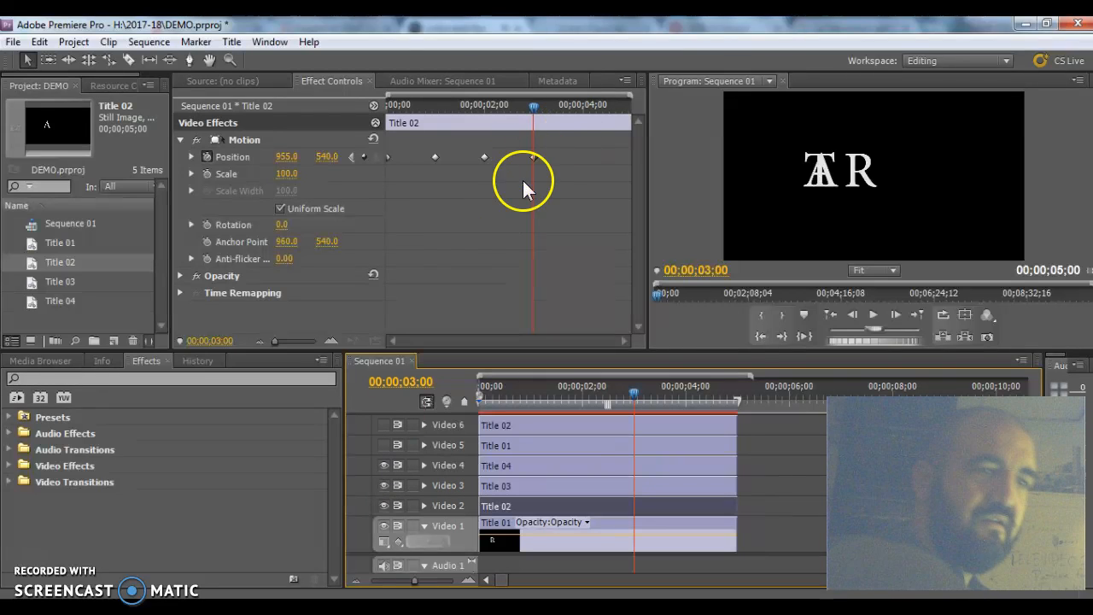
pyautogui.click(544, 461)
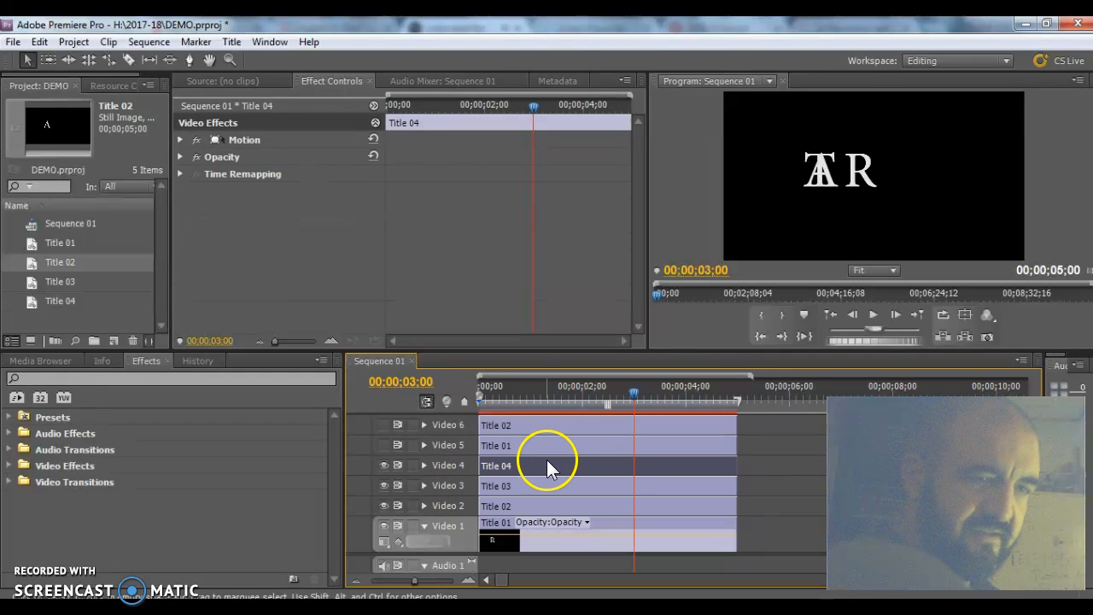
pyautogui.click(179, 141)
pyautogui.moveTo(286, 158); pyautogui.dragTo(705, 177)
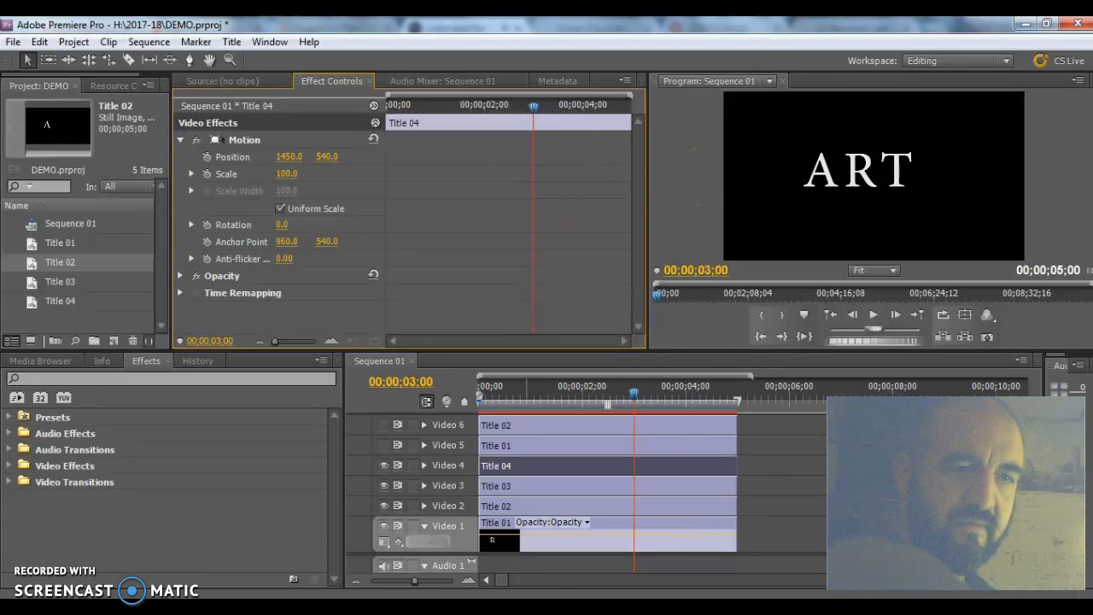
pyautogui.click(207, 156)
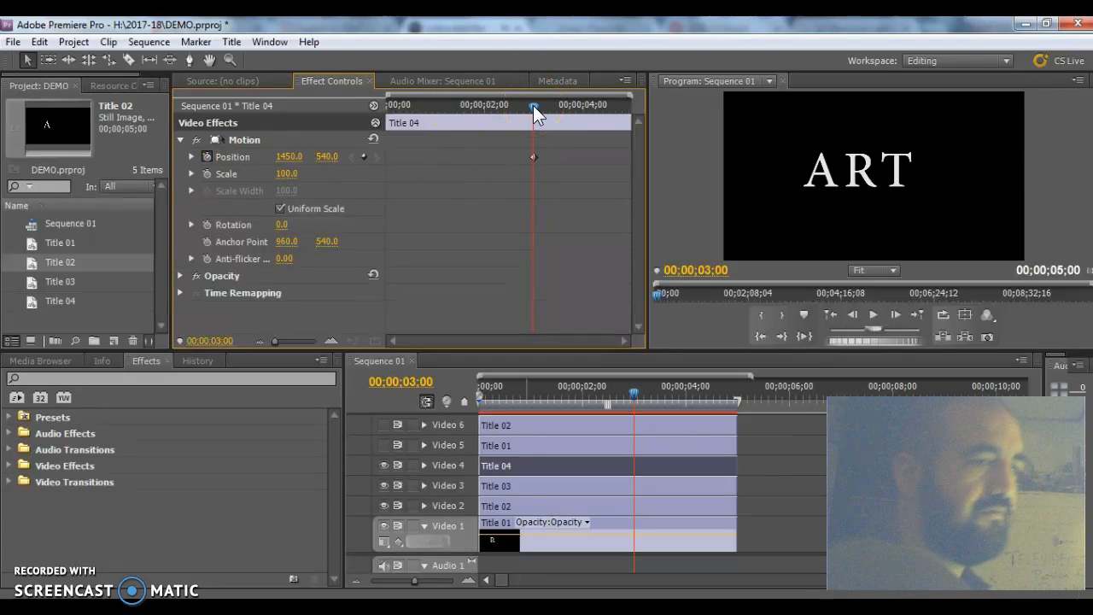
# - At 00;00;02;00, set the vertical Position of Title 04 to -72, above the frame, and play the sequence from the start
pyautogui.moveTo(533, 106); pyautogui.dragTo(484, 110)
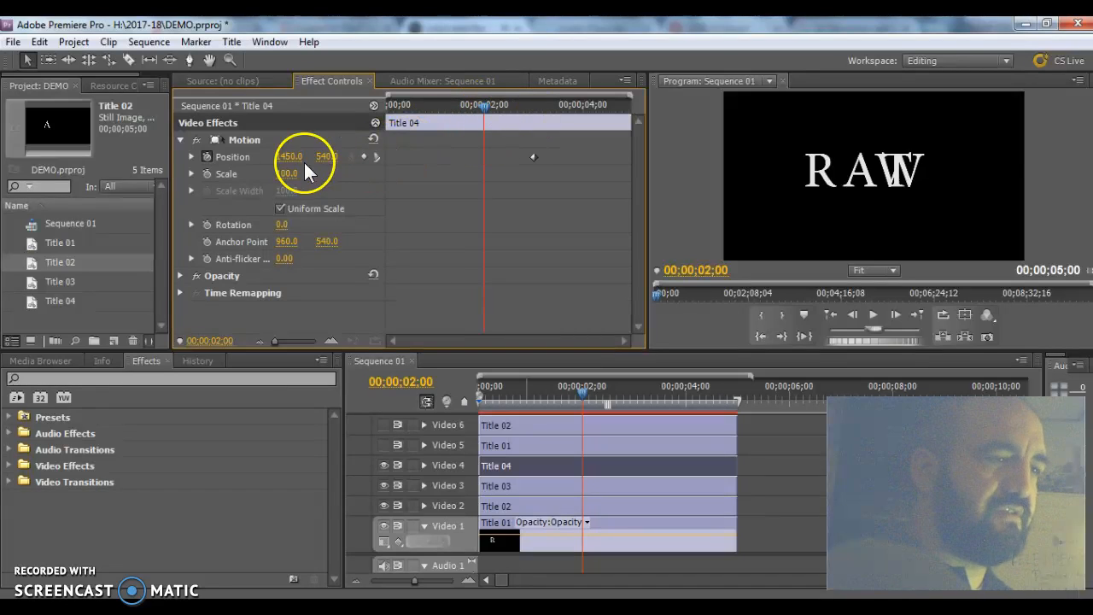
pyautogui.moveTo(325, 159); pyautogui.dragTo(151, 165)
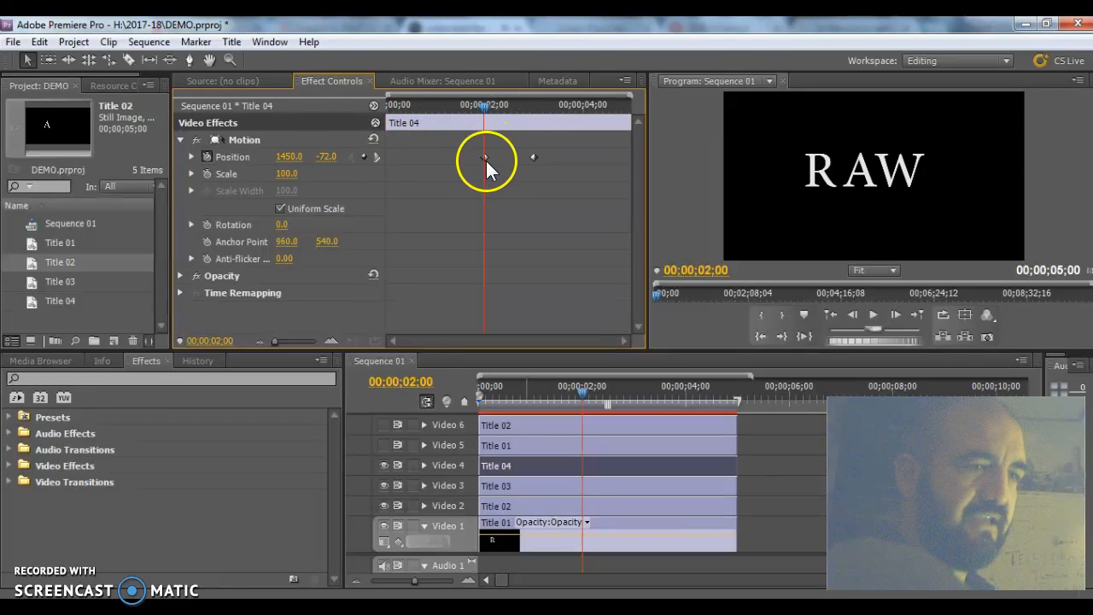
pyautogui.moveTo(483, 103); pyautogui.dragTo(317, 116)
pyautogui.press('space')
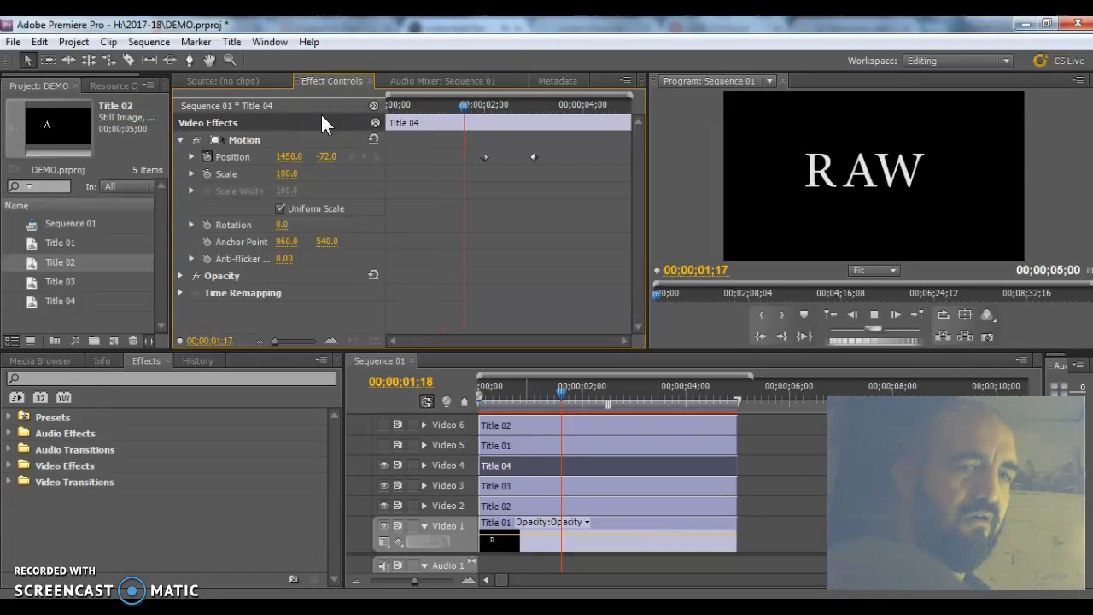